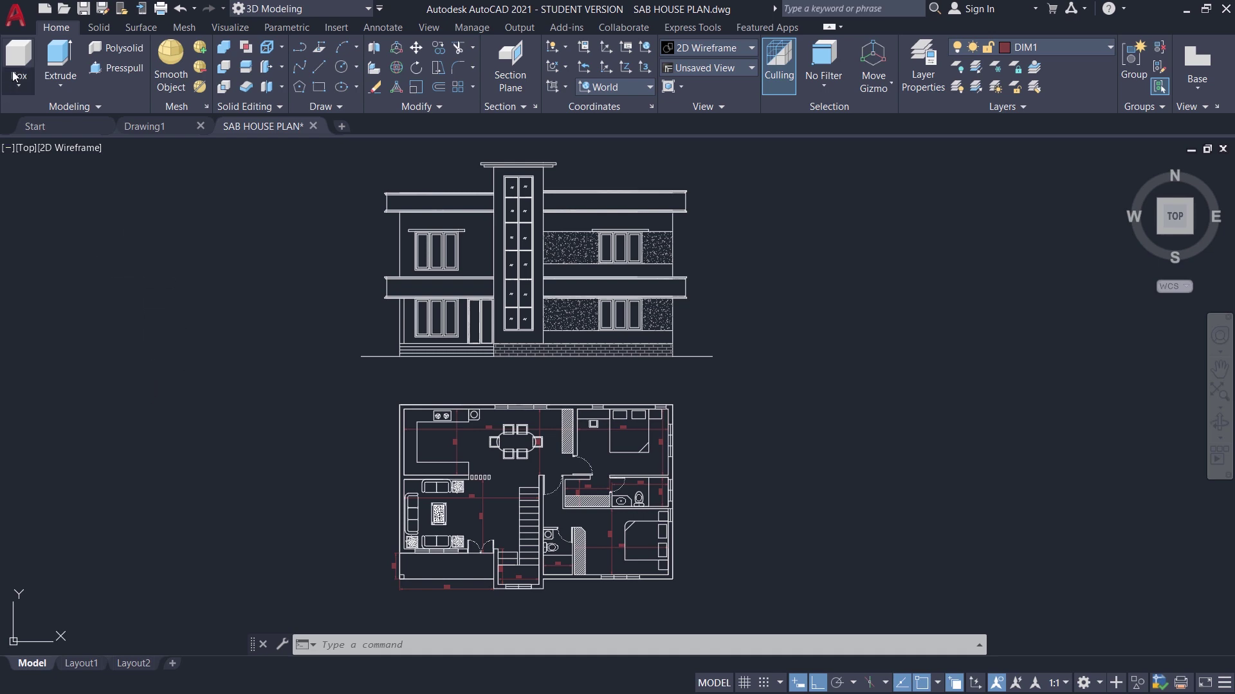
# - Start a plot with DWG To PDF.pc3 as the printer and centre the plot on the paper
pyautogui.click(22, 22)
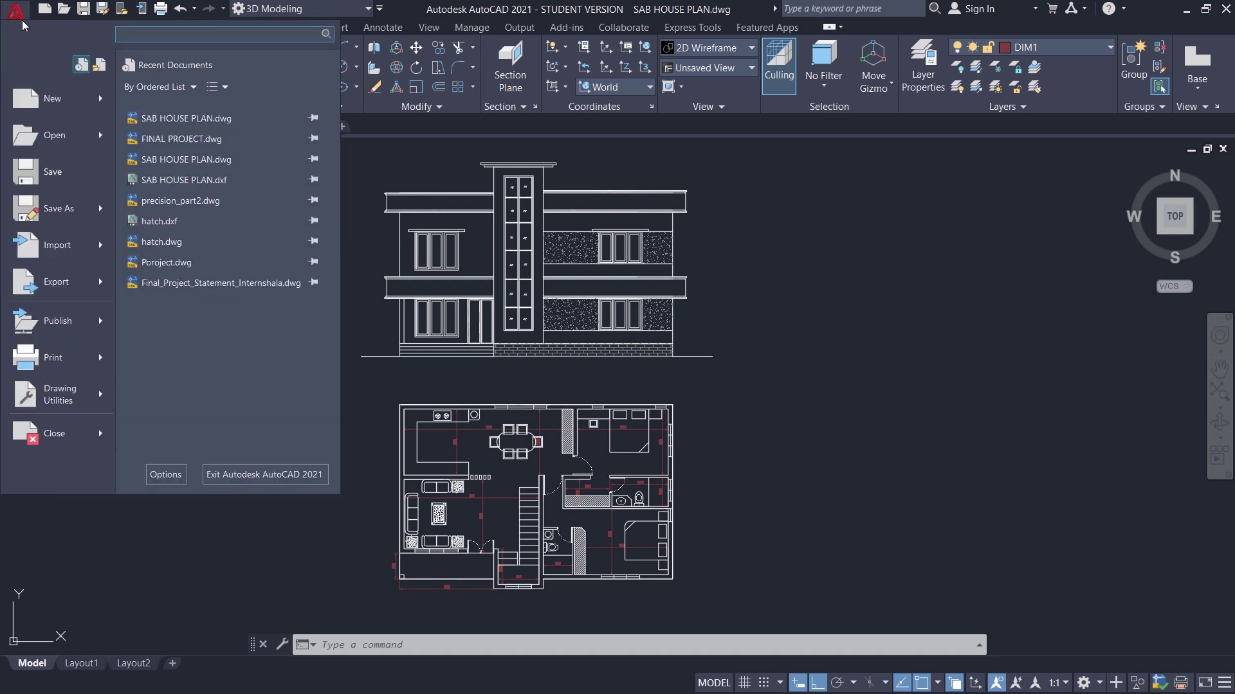
pyautogui.click(23, 24)
pyautogui.click(23, 25)
pyautogui.click(74, 360)
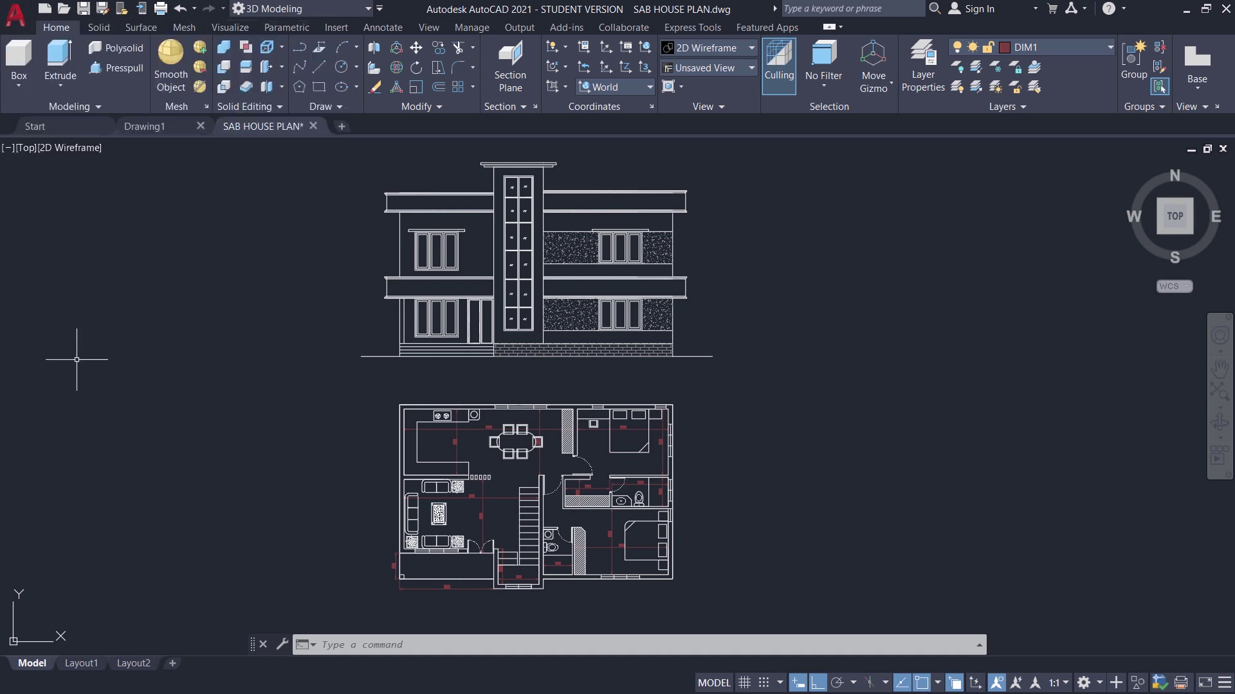
pyautogui.click(474, 238)
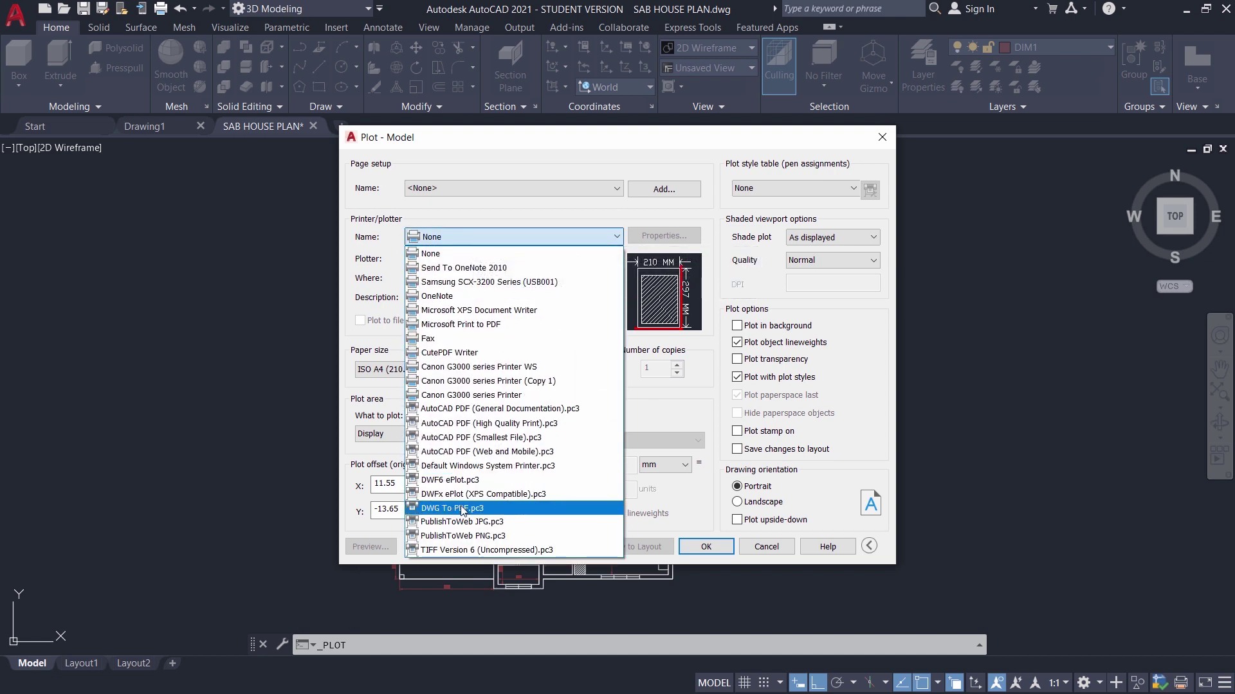
pyautogui.click(452, 507)
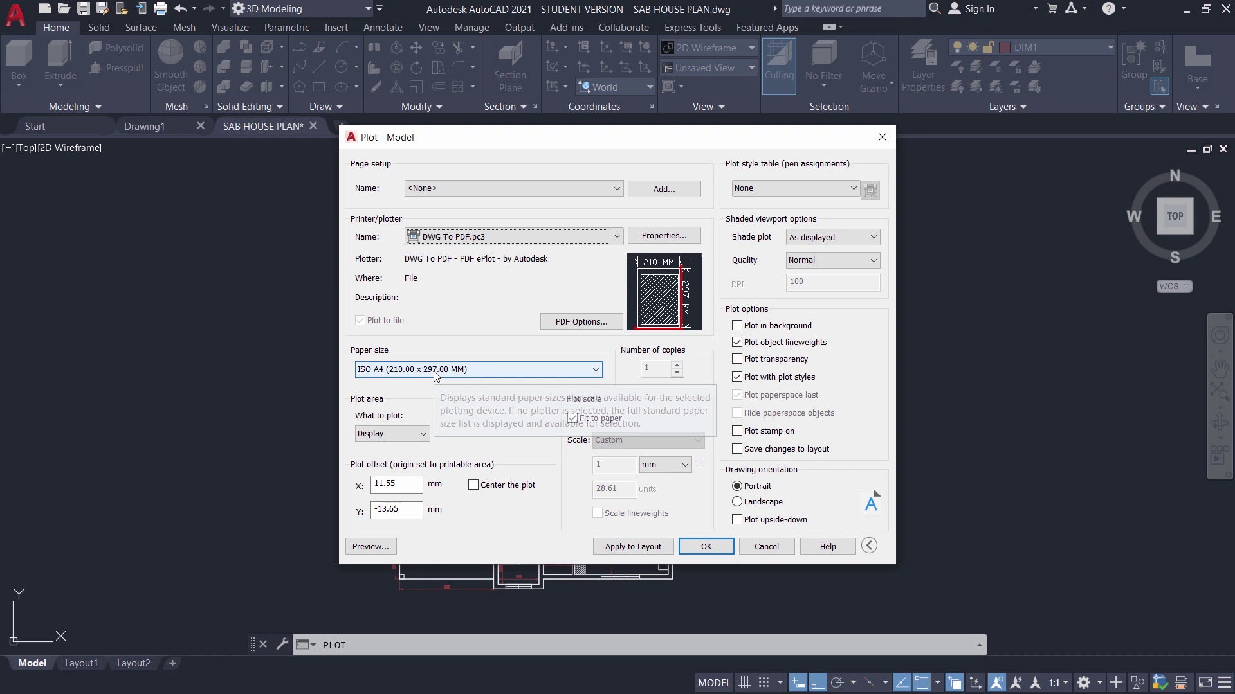
pyautogui.click(474, 485)
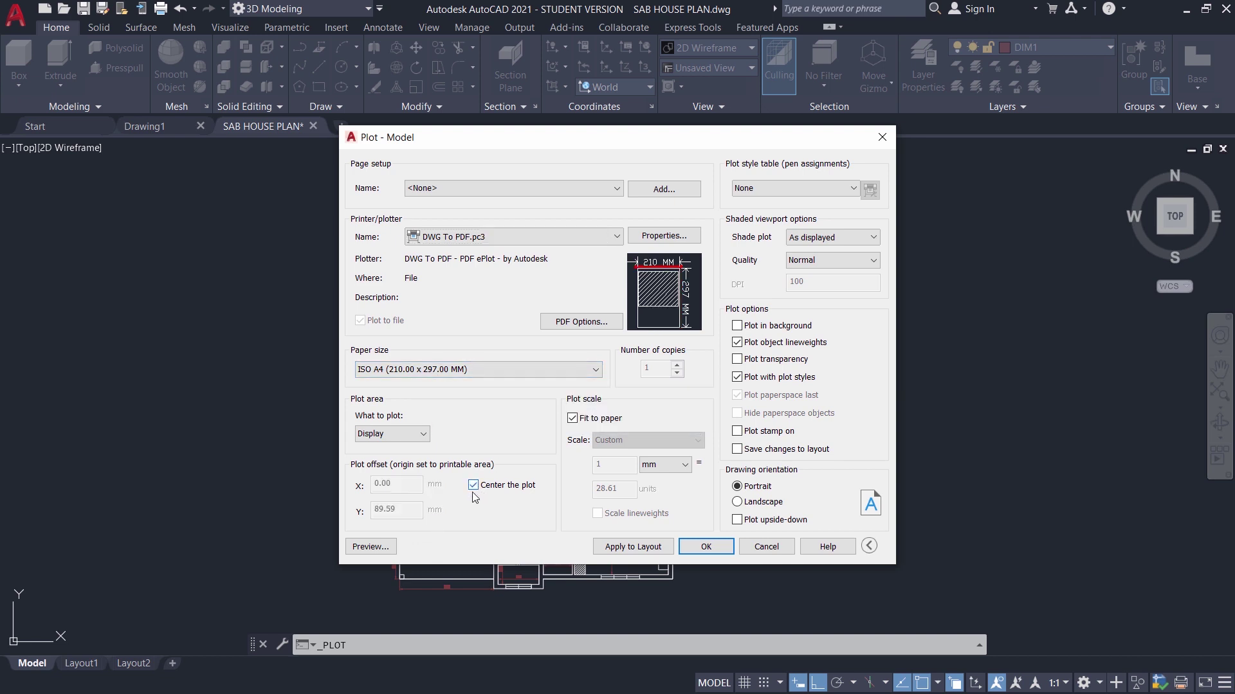
# - Set the plot area to a window enclosing both the elevation and the floor plan
pyautogui.click(393, 435)
pyautogui.click(387, 479)
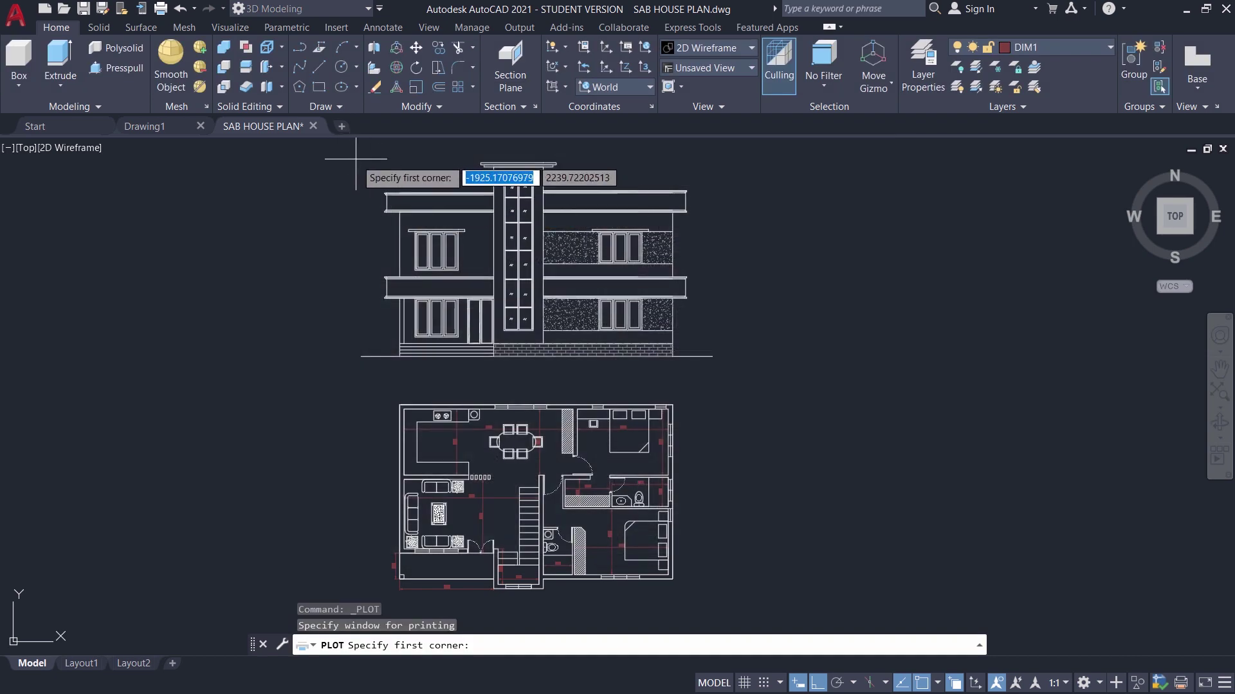
pyautogui.click(341, 144)
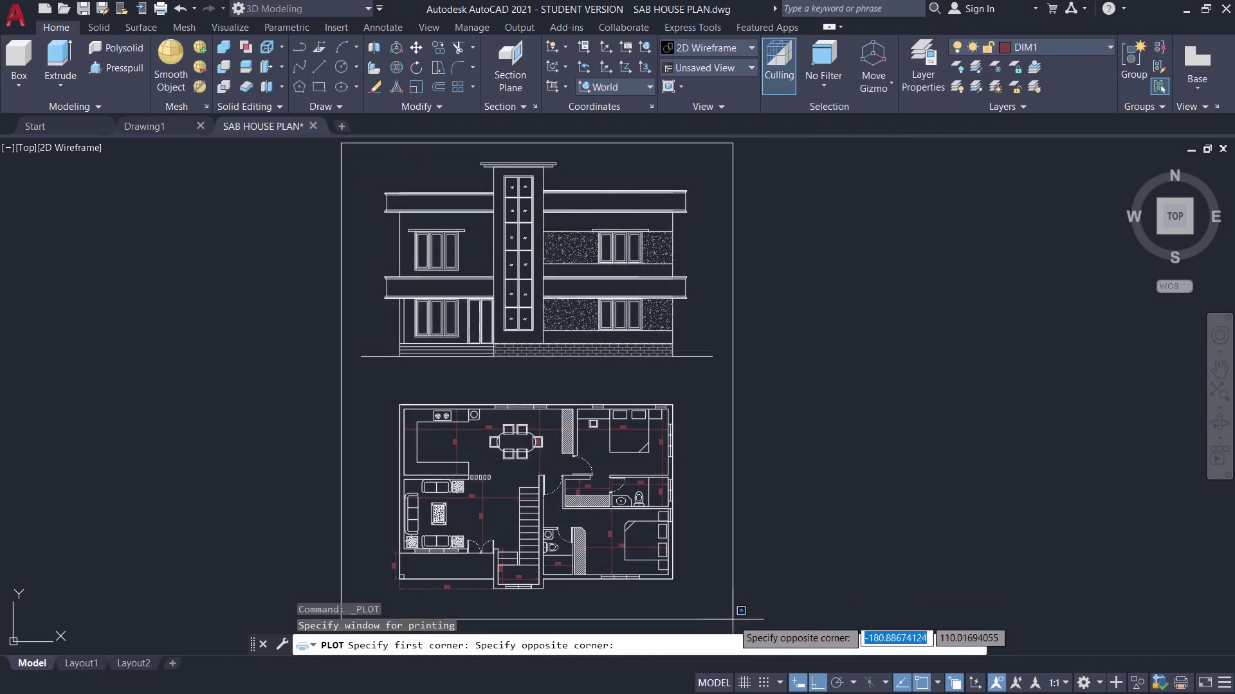
pyautogui.click(729, 618)
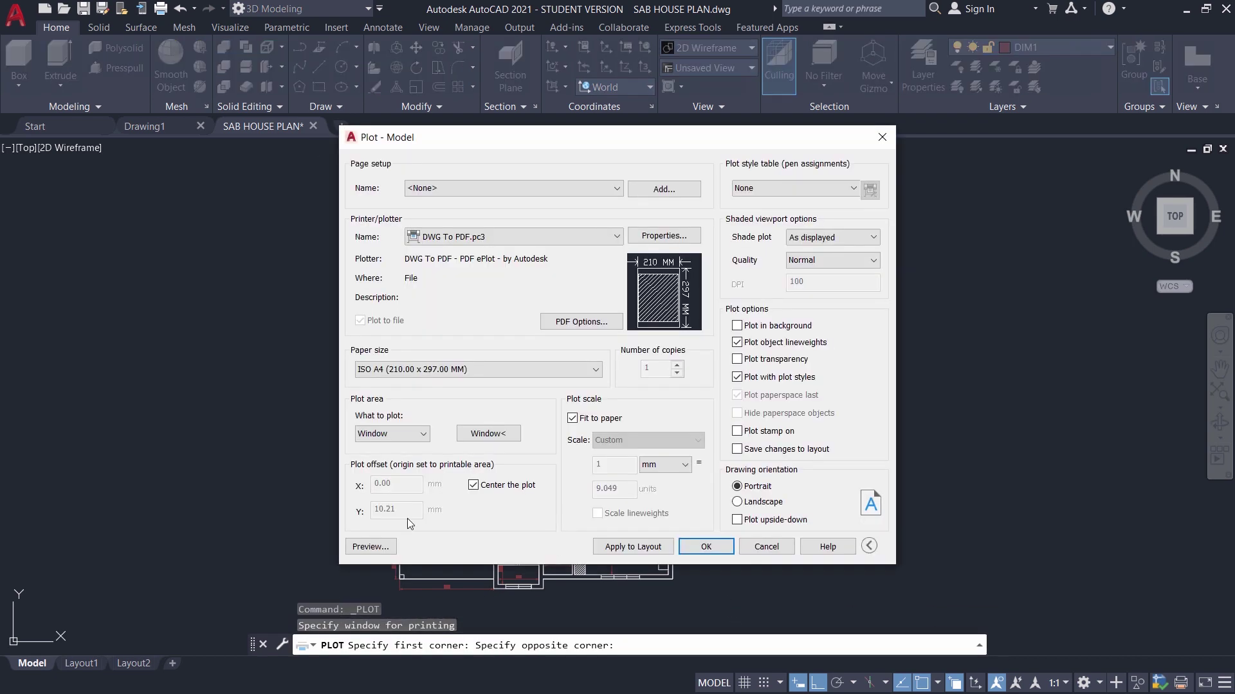
pyautogui.click(371, 547)
pyautogui.scroll(2, 649, 133)
pyautogui.scroll(3, 650, 133)
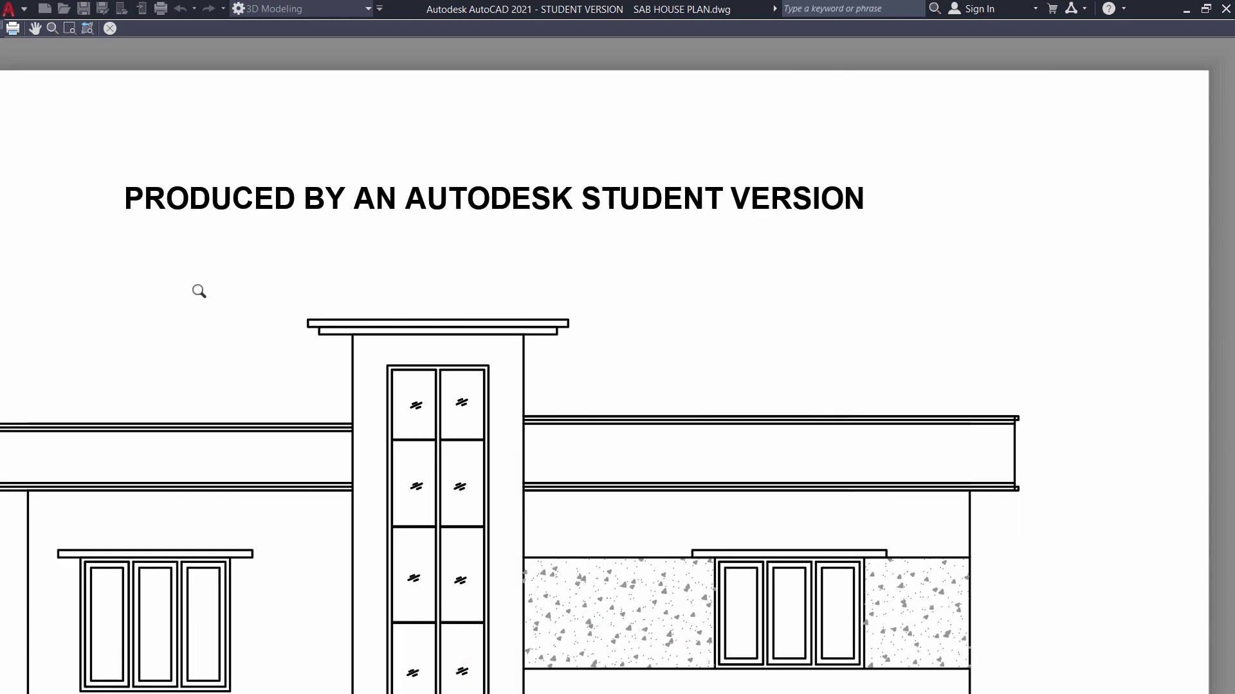
pyautogui.scroll(-5, 256, 189)
pyautogui.scroll(2, 244, 136)
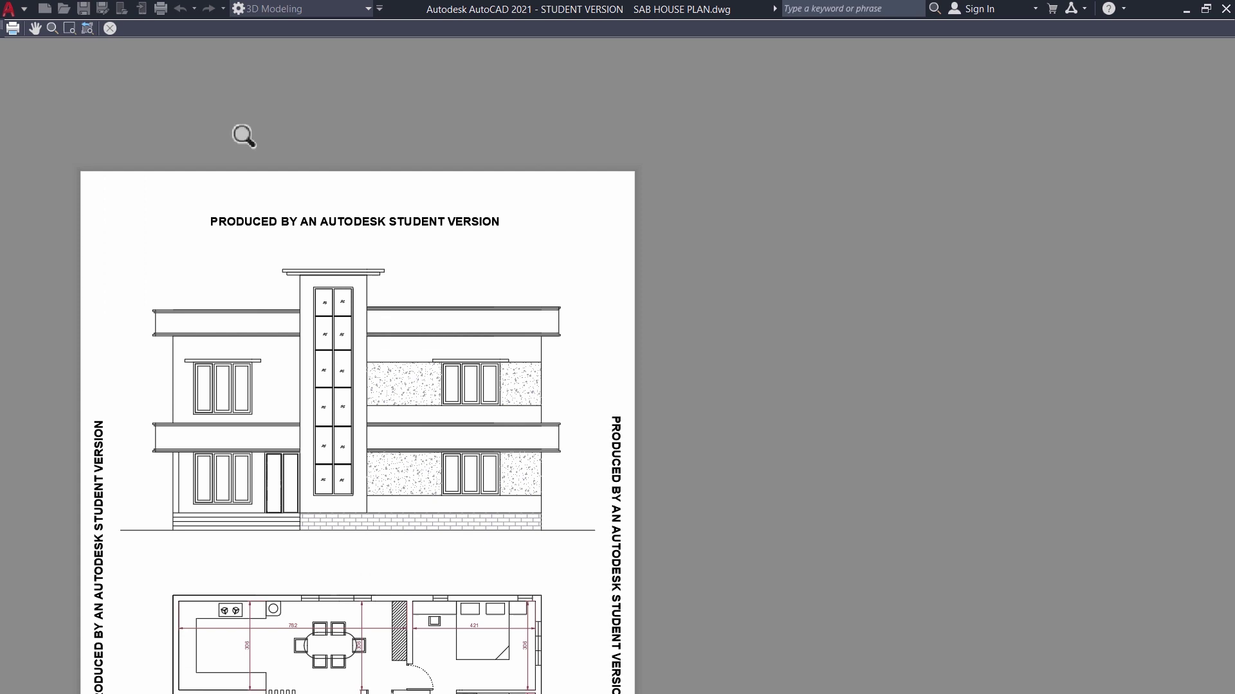
pyautogui.scroll(4, 199, 199)
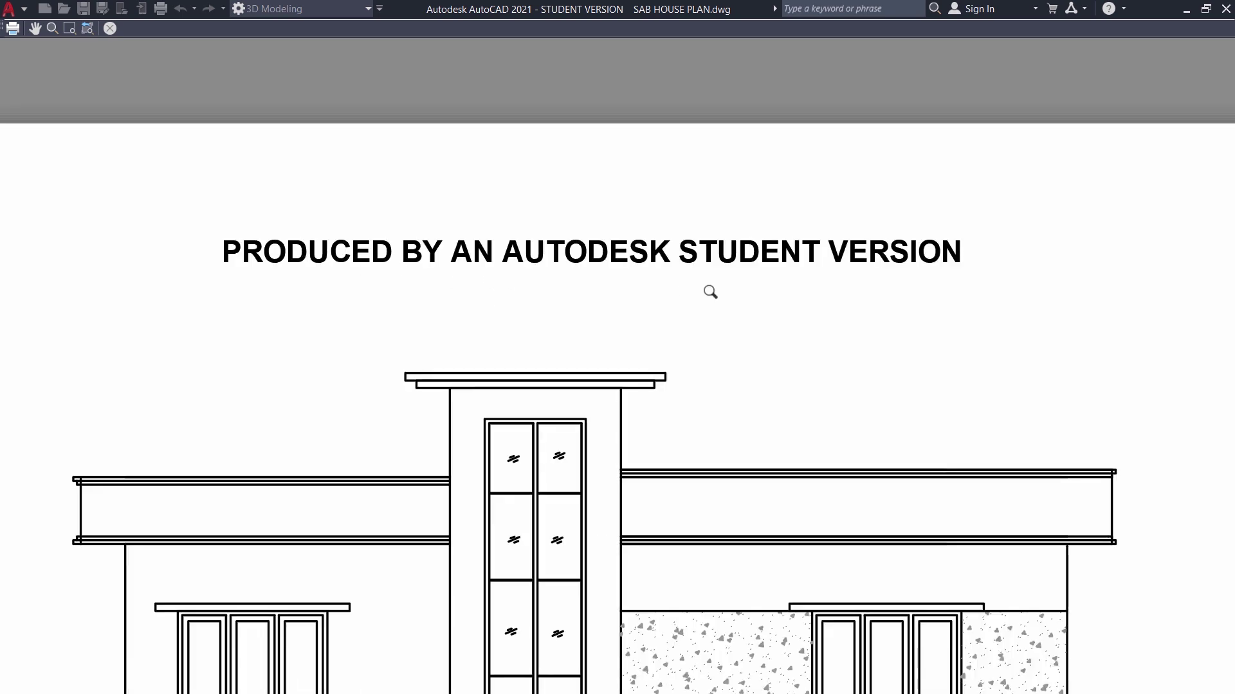
pyautogui.scroll(-5, 490, 80)
pyautogui.scroll(2, 495, 107)
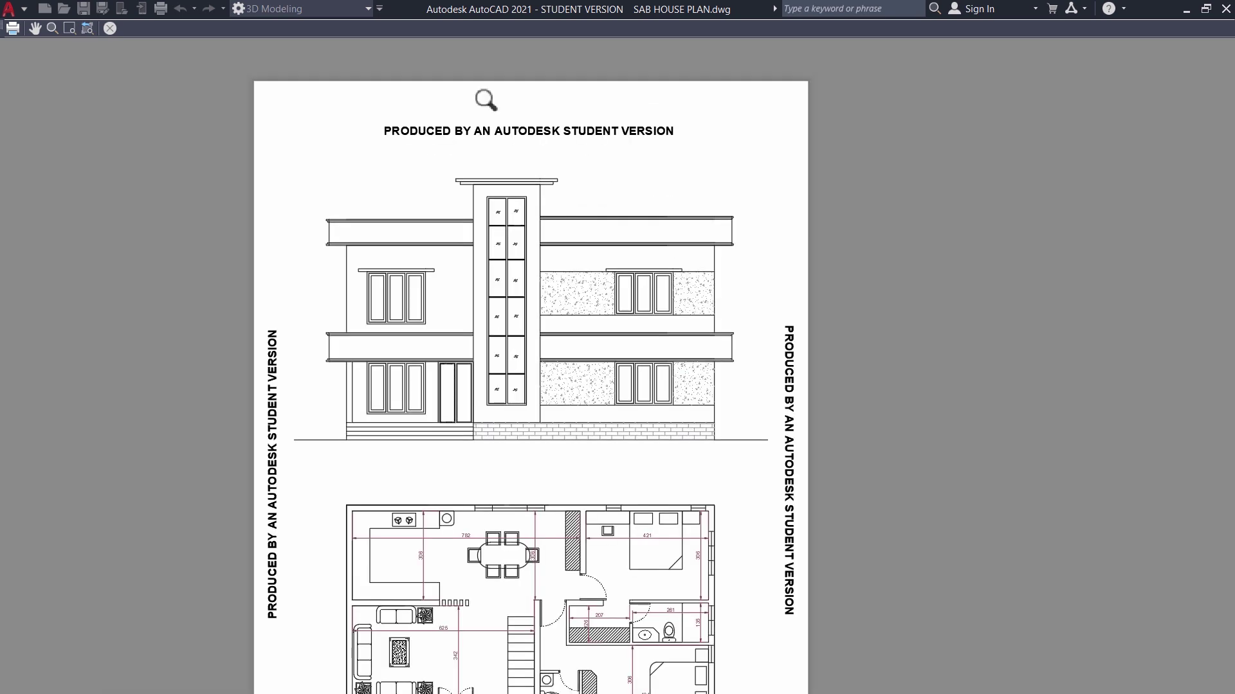
pyautogui.rightClick(504, 174)
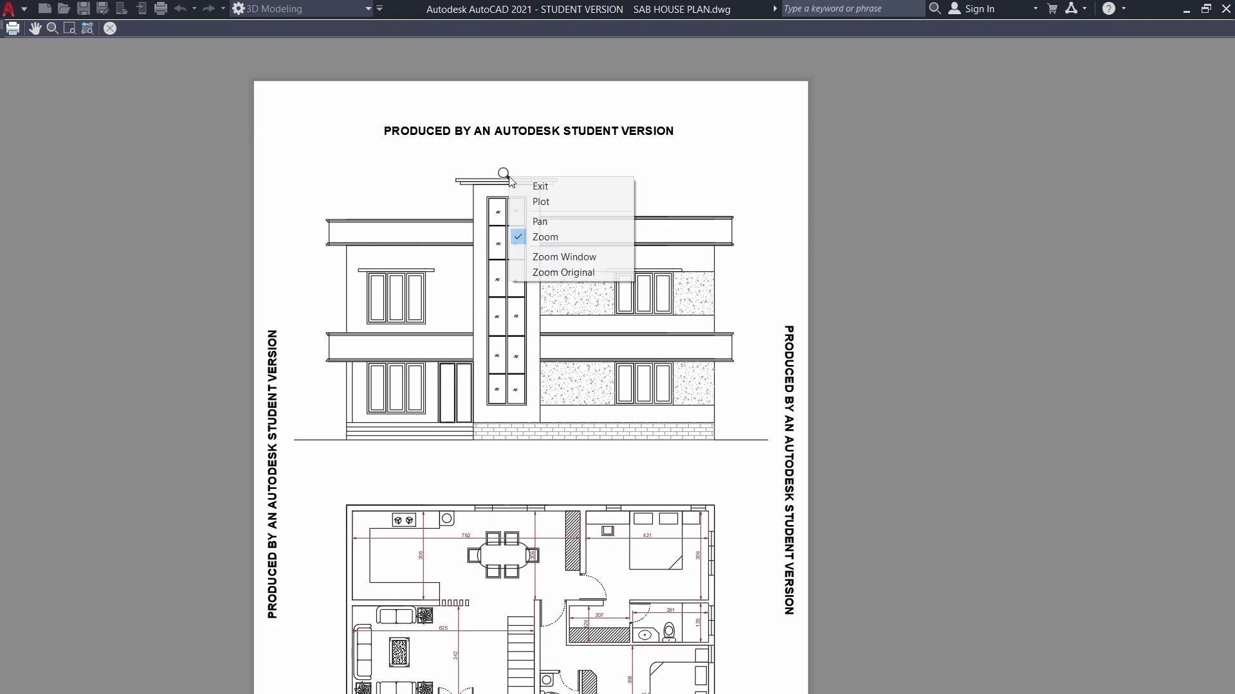
pyautogui.click(572, 187)
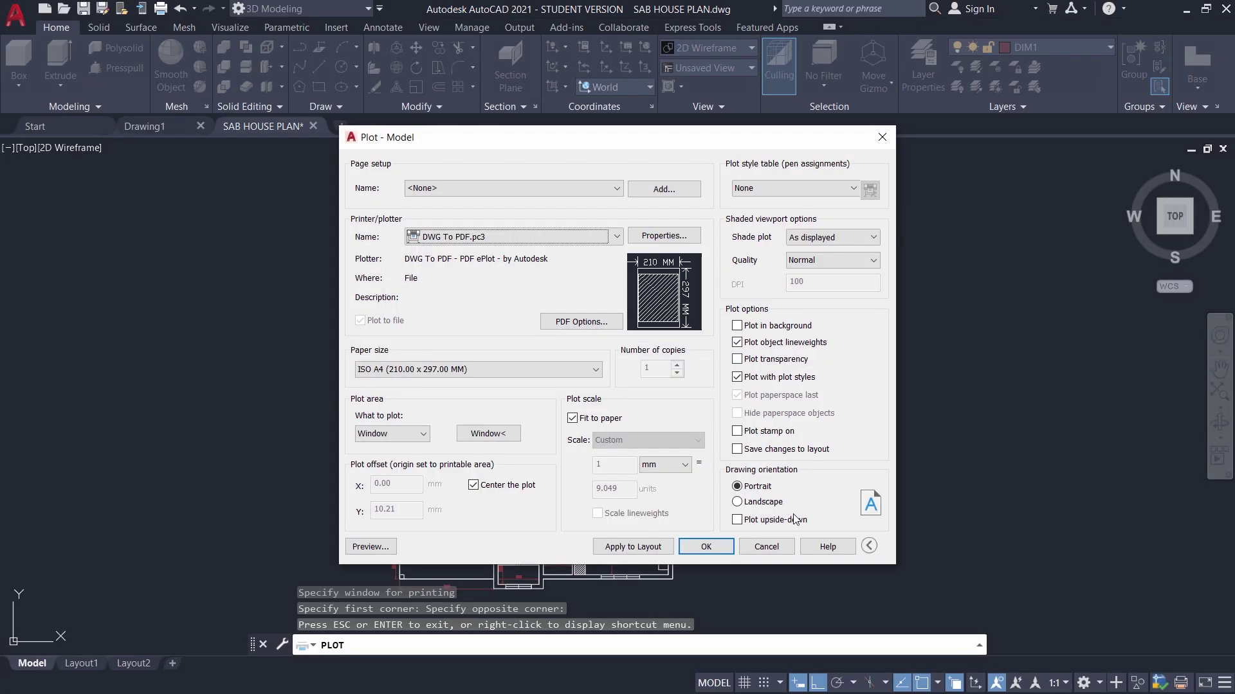
# - Close the Plot dialog without plotting
pyautogui.click(785, 546)
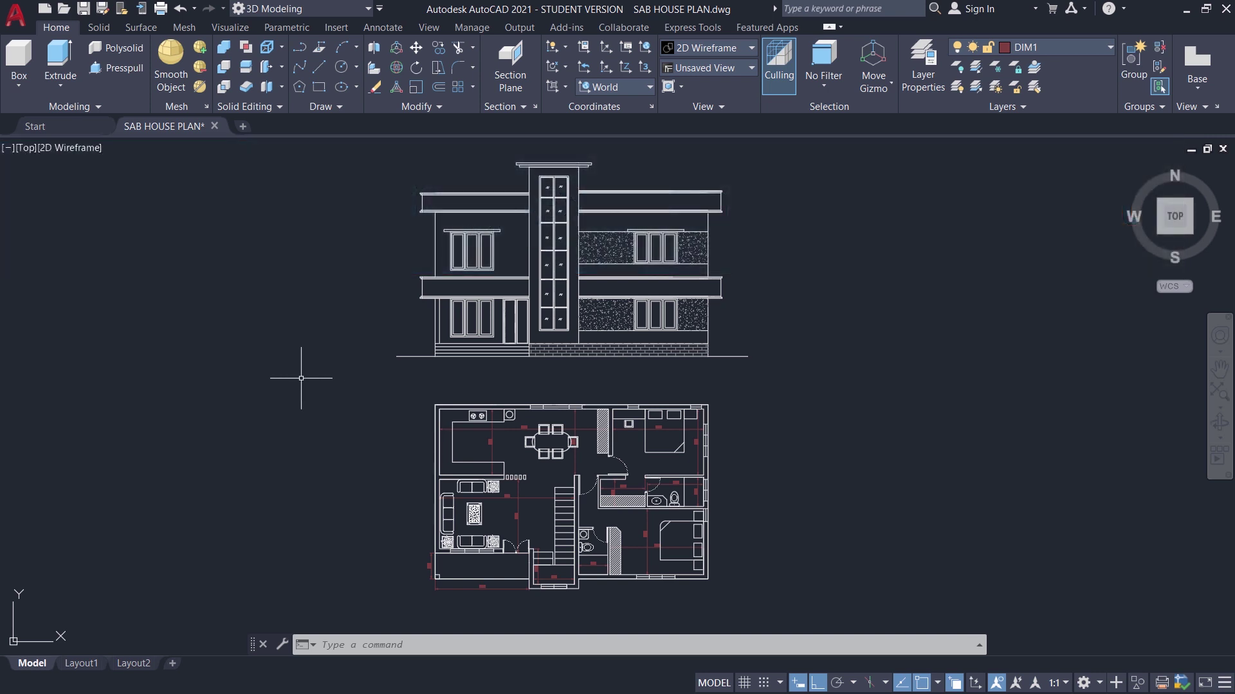
# - Save As AutoCAD 2013/LT2013 DXF to the Desktop, naming it SAB HOUSE PLAN.dxf
pyautogui.click(11, 25)
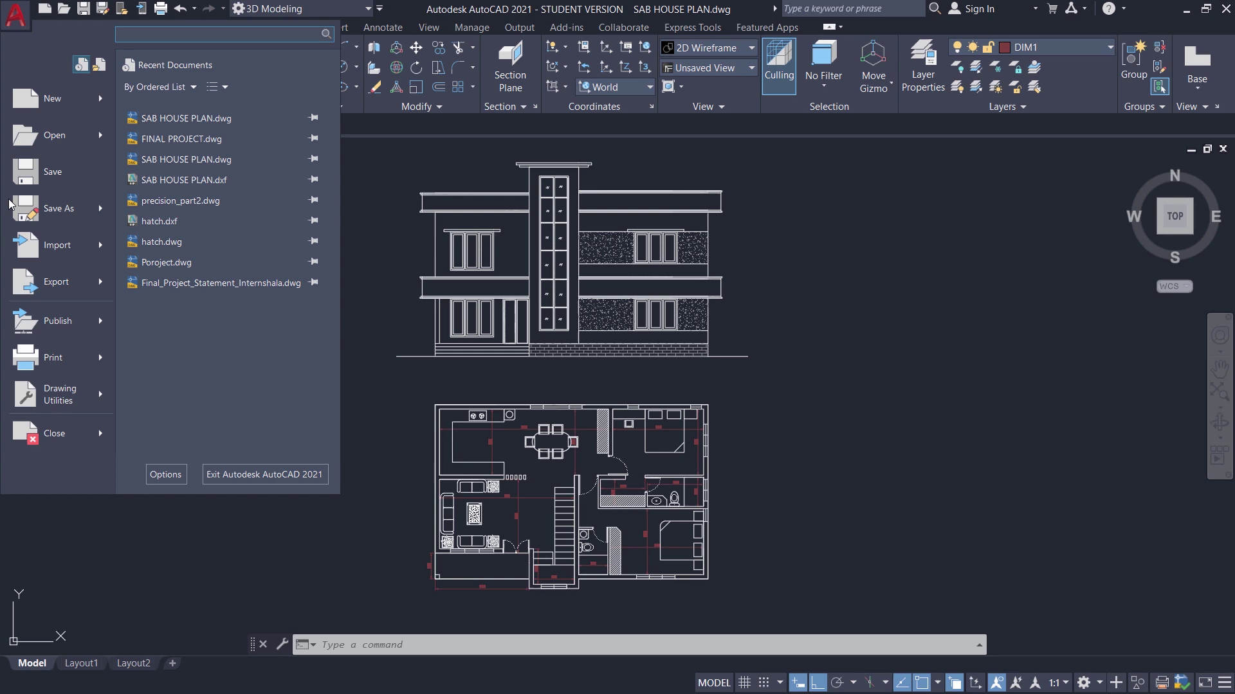
pyautogui.click(58, 208)
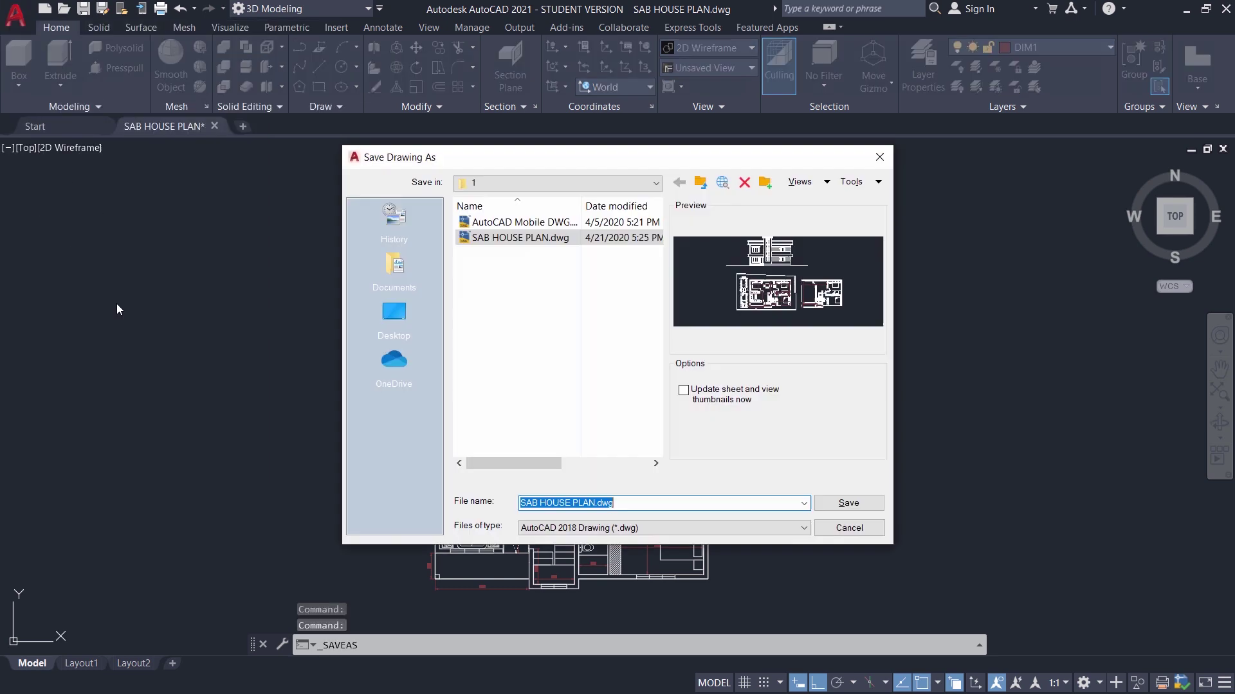
pyautogui.click(640, 532)
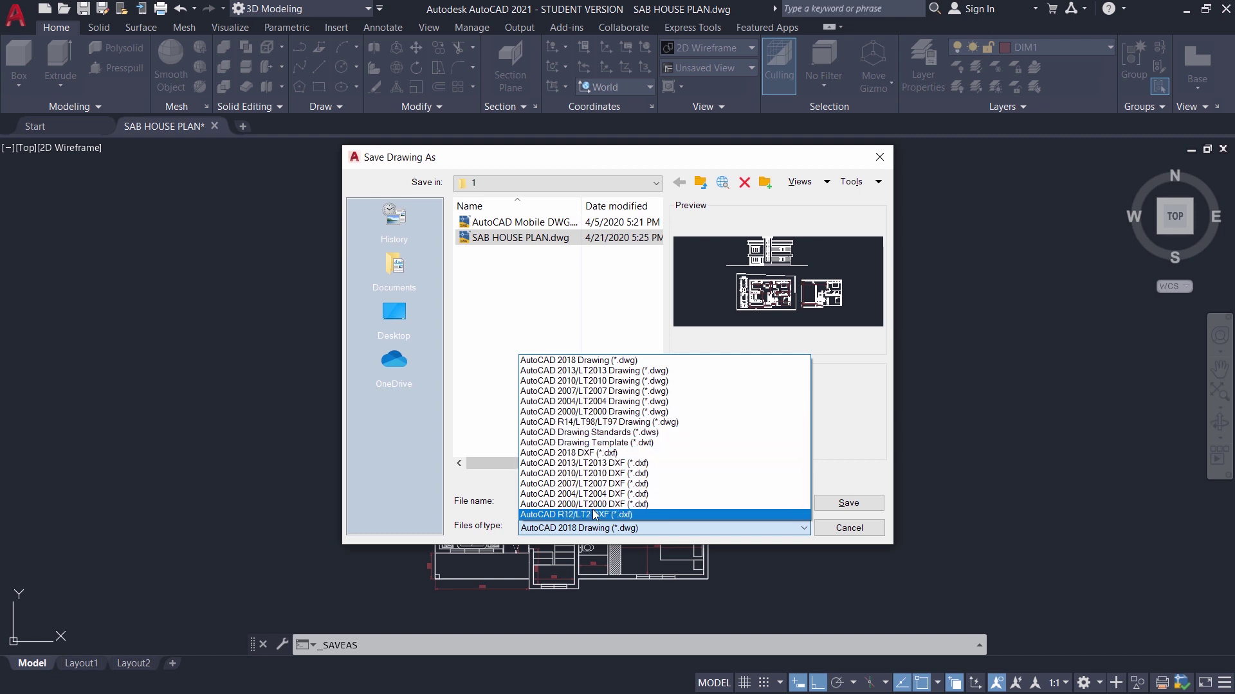
pyautogui.click(589, 464)
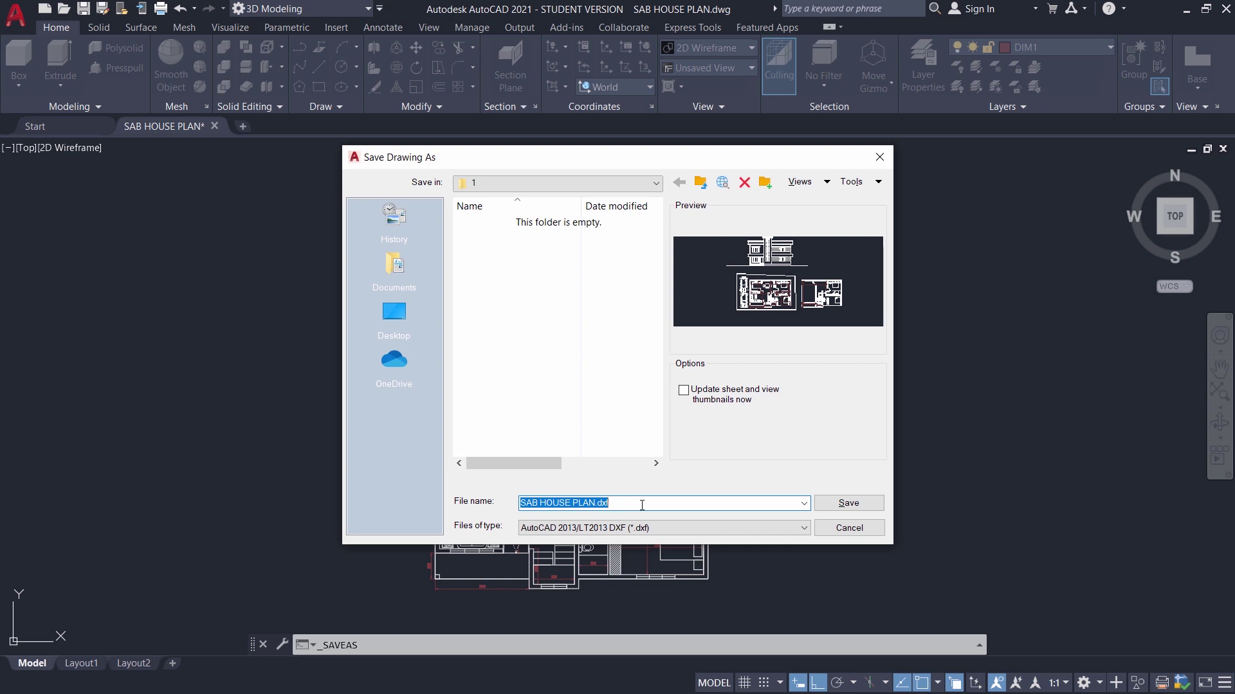
pyautogui.click(579, 183)
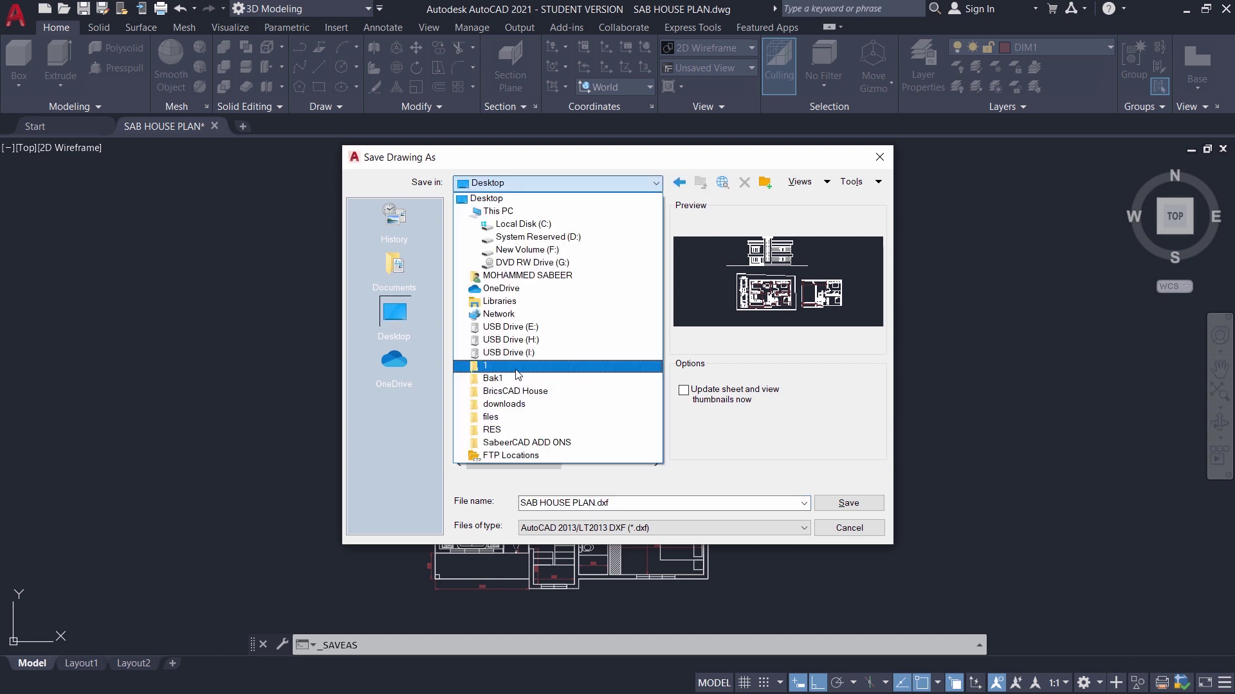
pyautogui.click(507, 203)
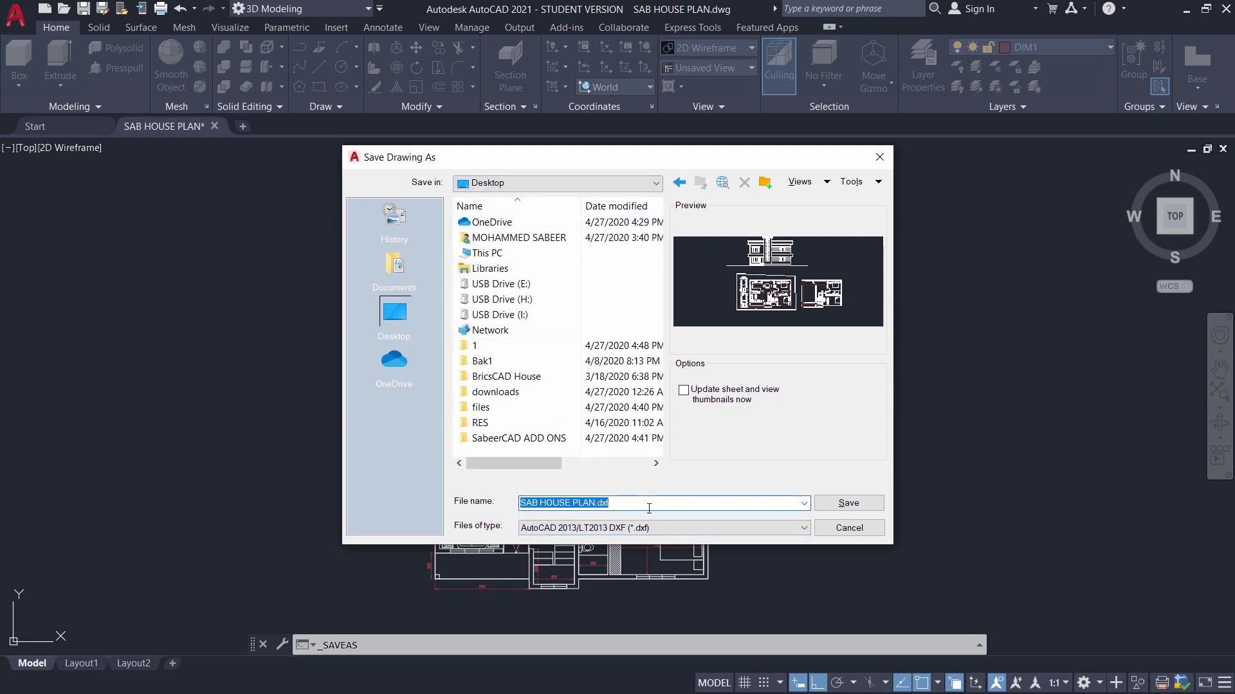
pyautogui.click(846, 504)
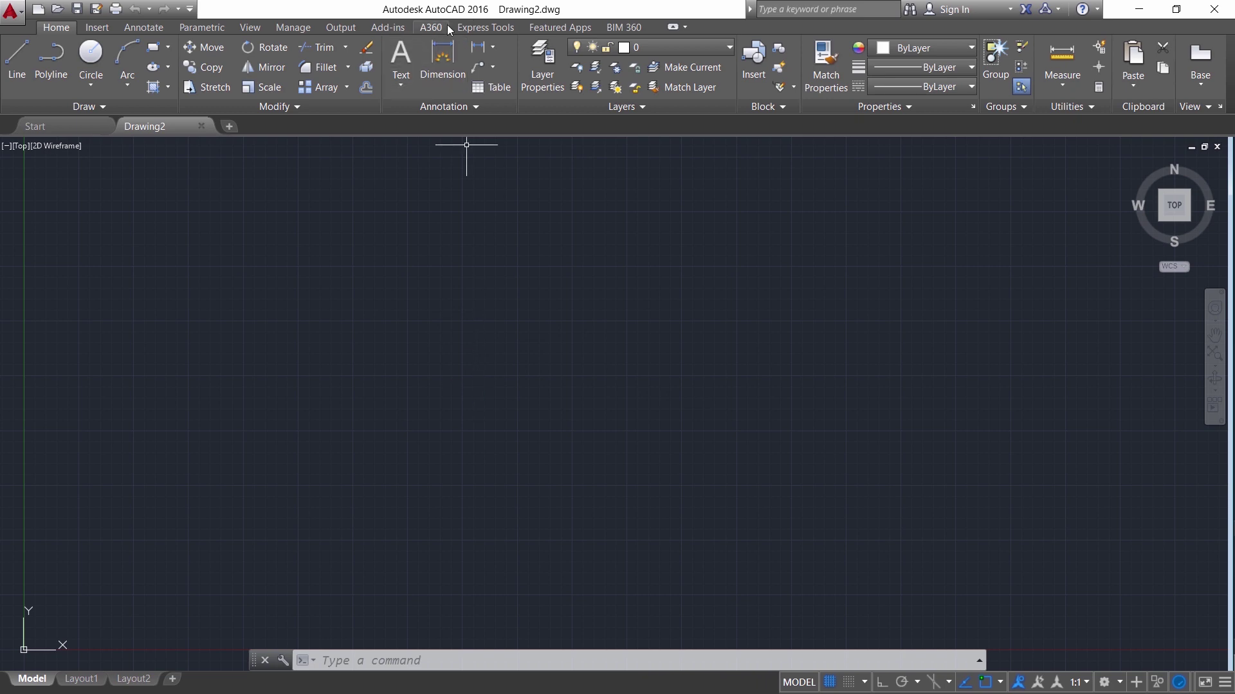
# - Open SAB HOUSE PLAN.dxf from the Desktop with the file type filtered to DXF (*.dxf)
pyautogui.click(11, 9)
pyautogui.click(129, 262)
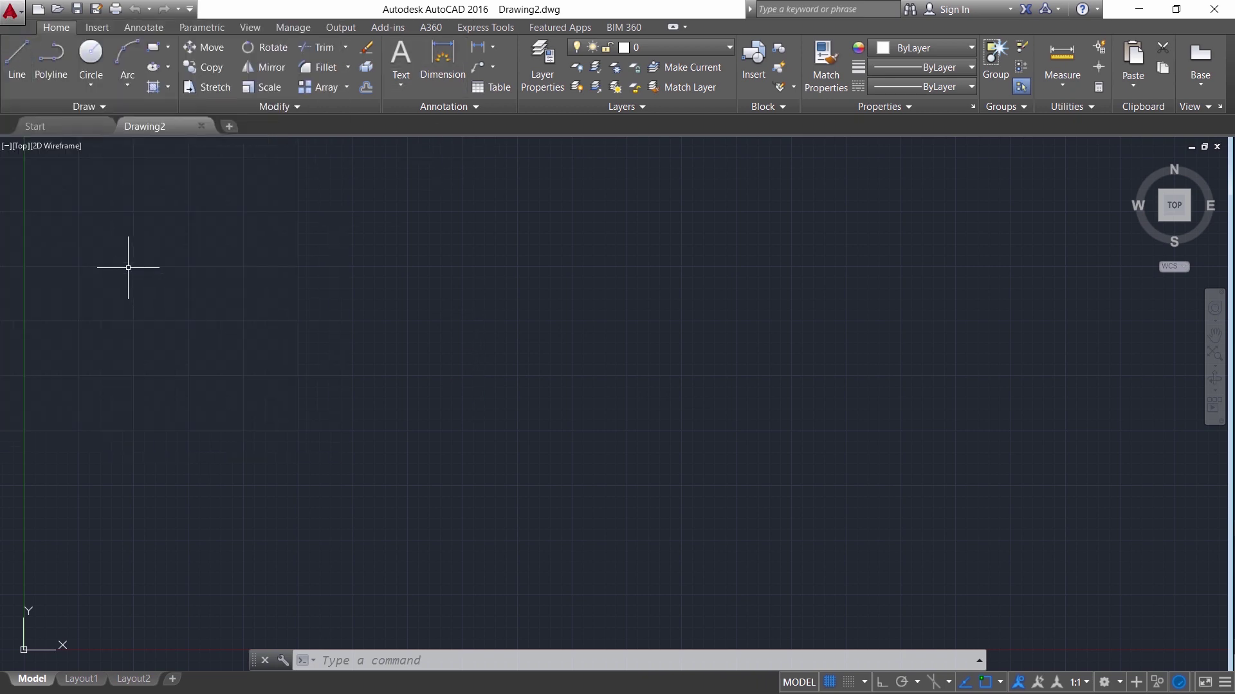
pyautogui.click(13, 9)
pyautogui.click(60, 142)
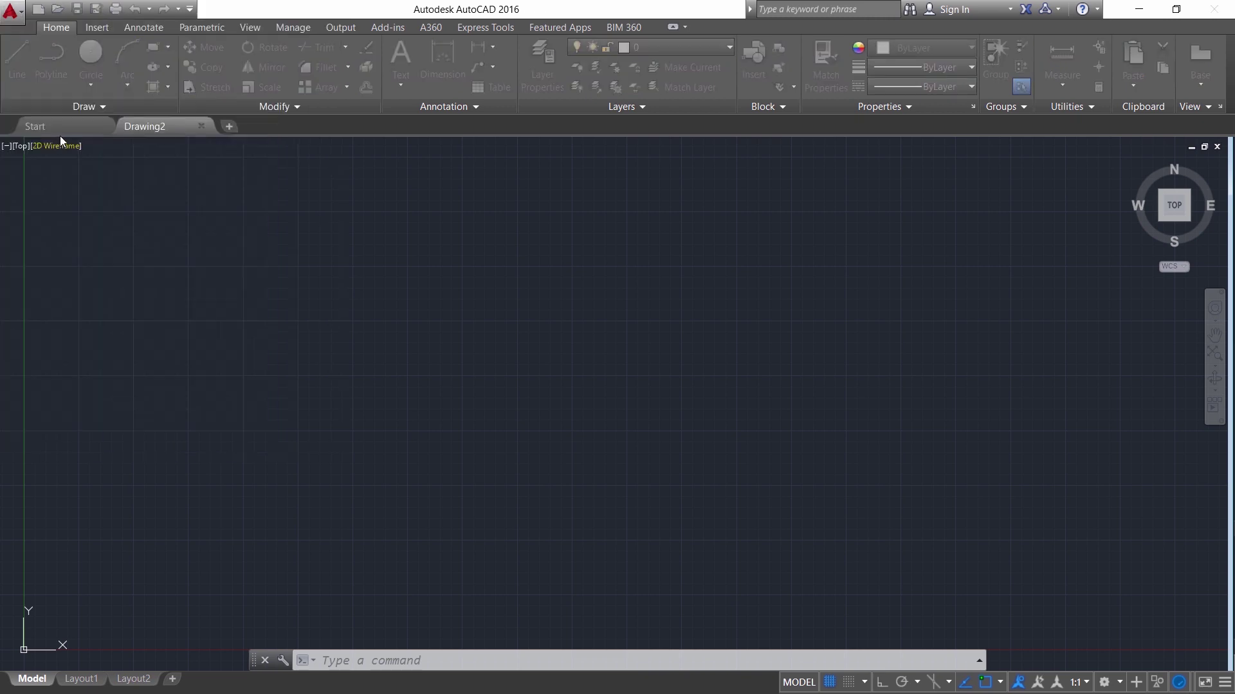
pyautogui.click(650, 528)
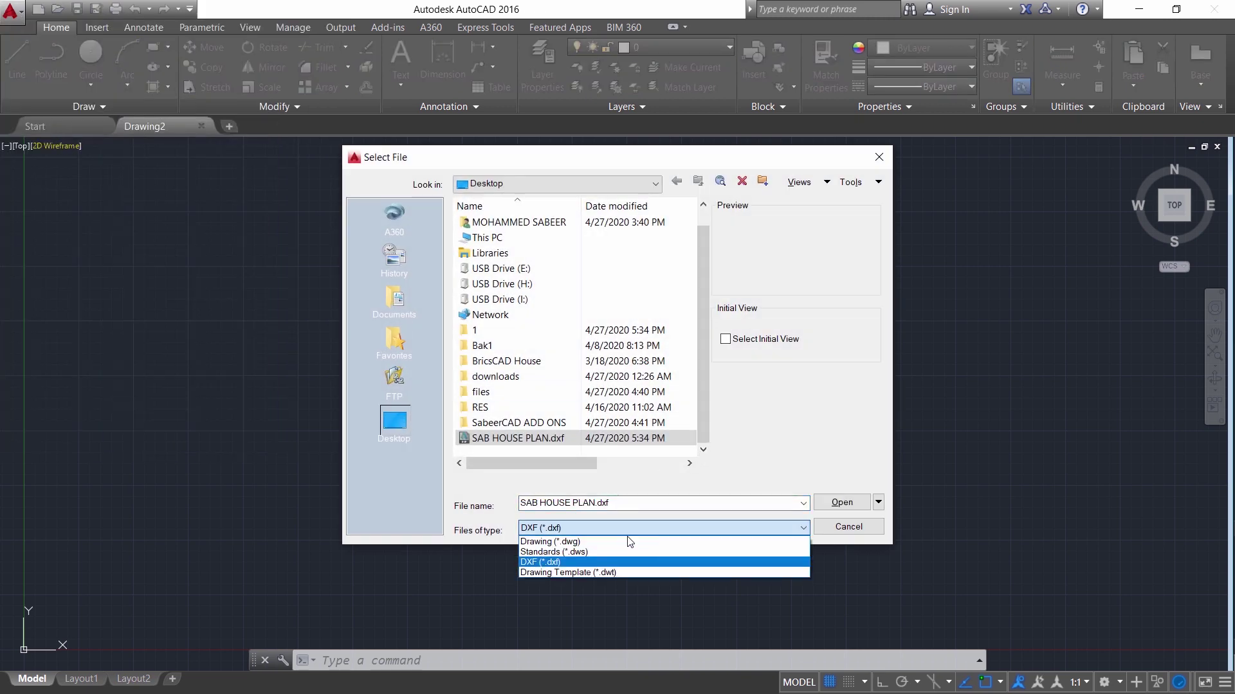
pyautogui.click(556, 562)
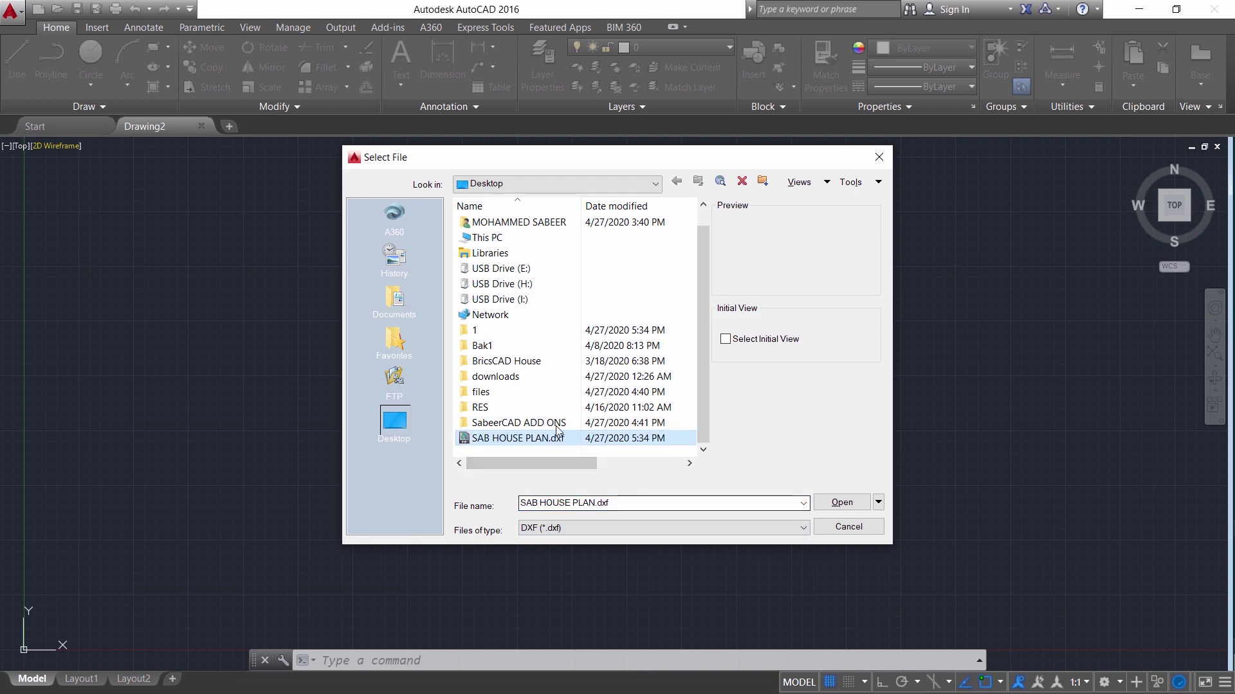
pyautogui.click(835, 503)
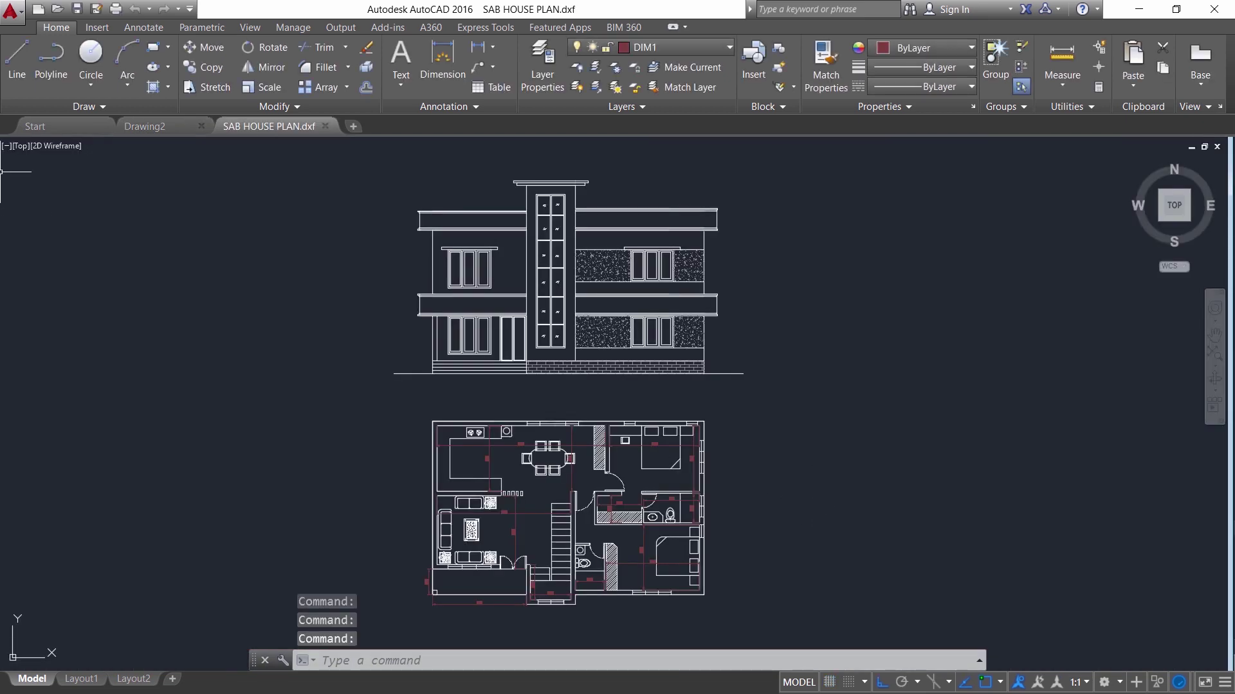
# - Start a plot of the DXF drawing with DWG To PDF.pc3 as the output device
pyautogui.click(13, 24)
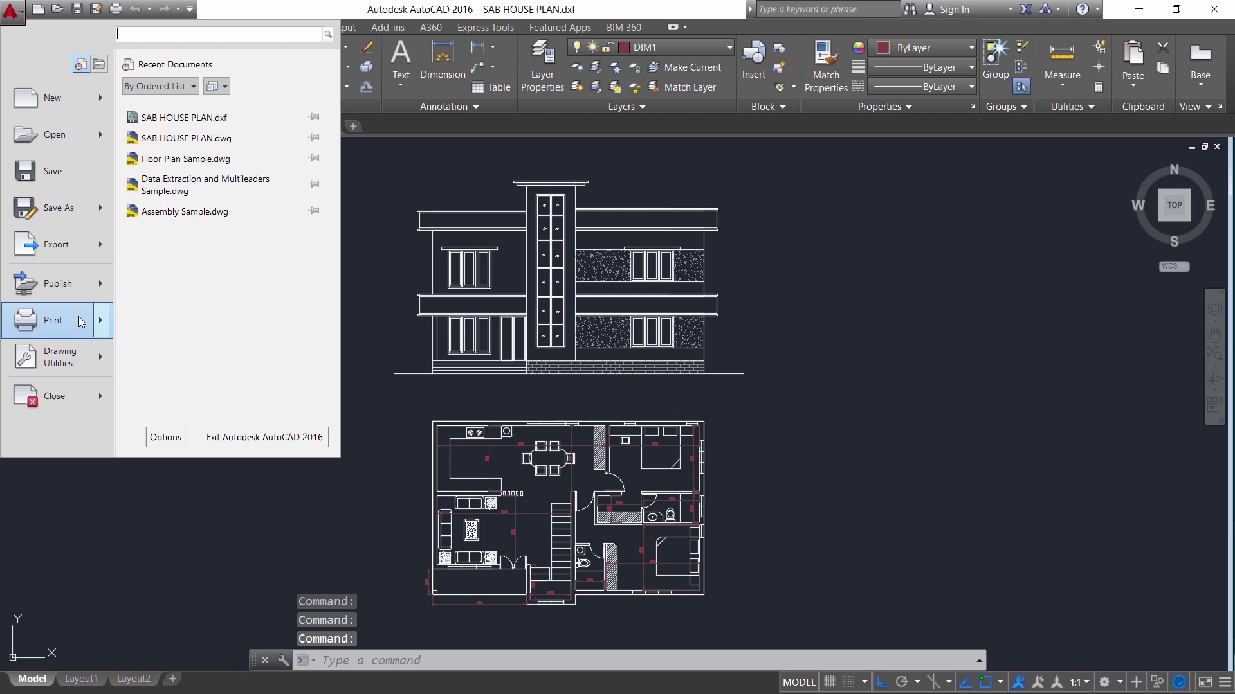
pyautogui.moveTo(81, 321)
pyautogui.click(195, 119)
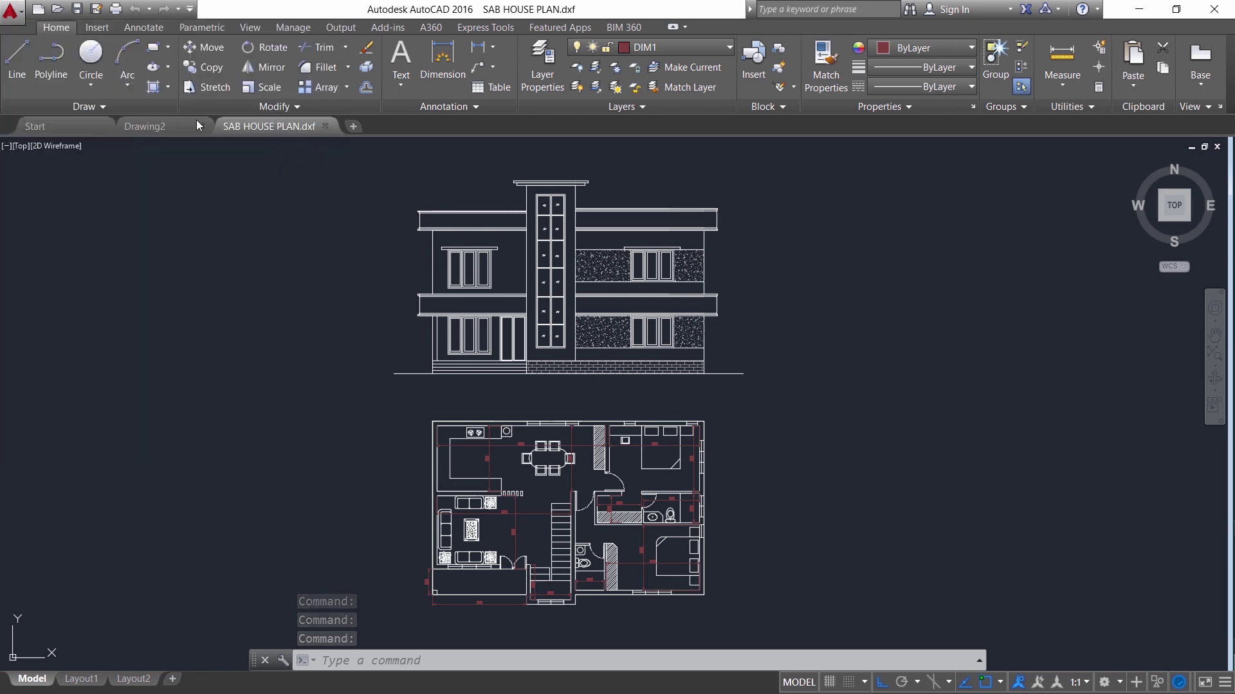
pyautogui.click(488, 236)
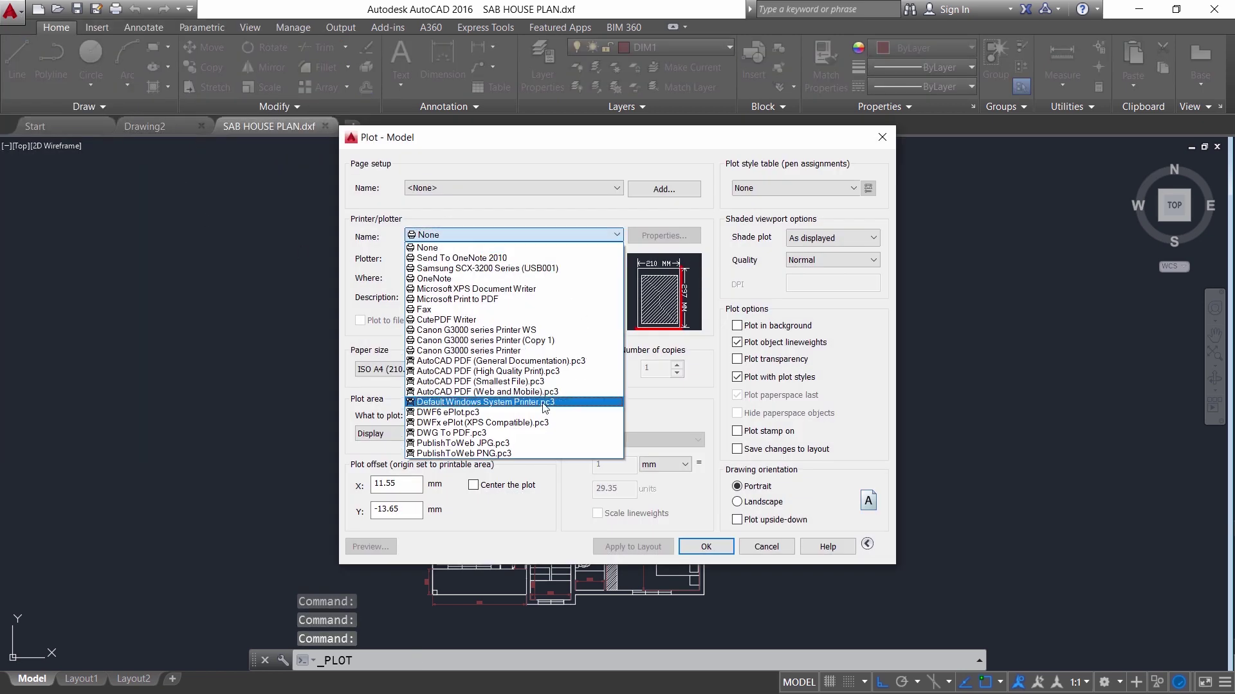
pyautogui.click(470, 433)
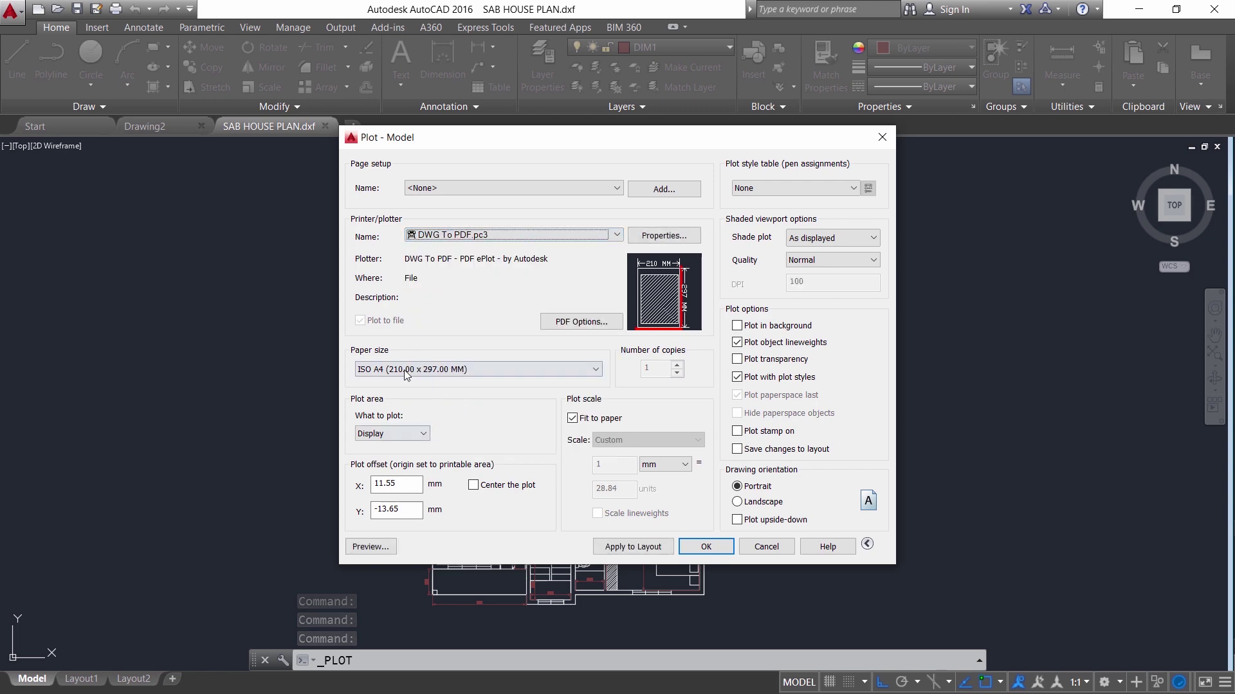
# - Plot a window enclosing both drawings, centred on the paper
pyautogui.click(393, 434)
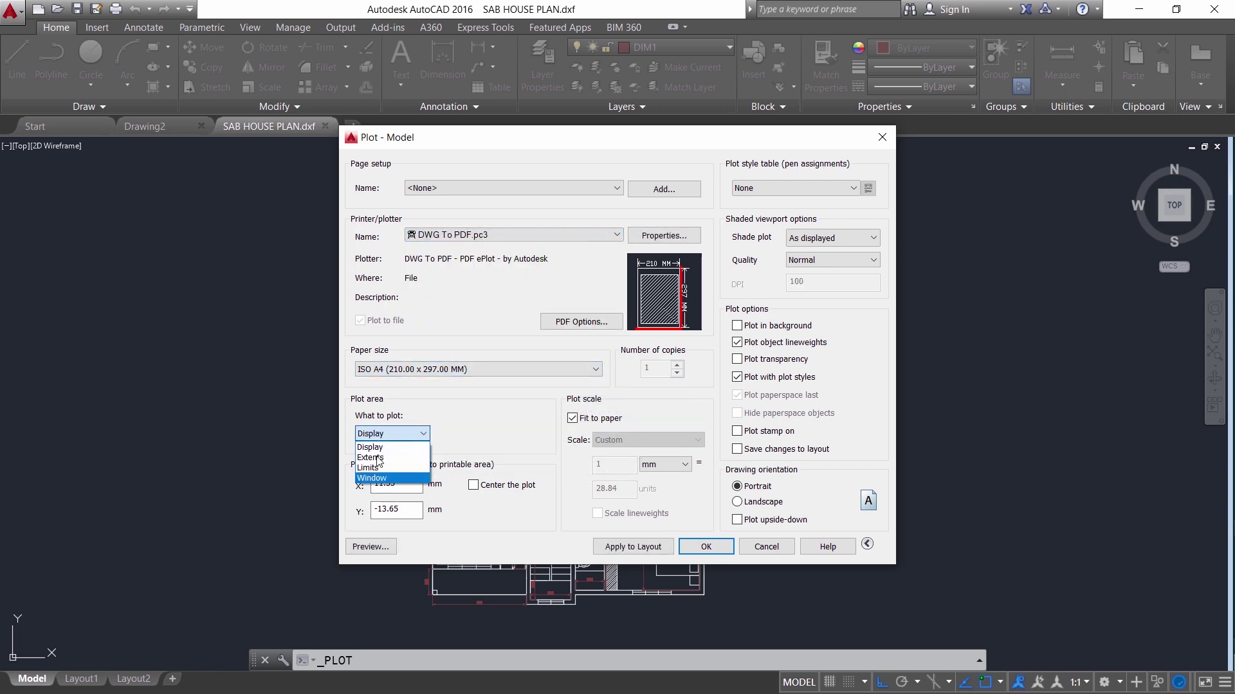
pyautogui.click(379, 432)
pyautogui.click(380, 435)
pyautogui.click(373, 478)
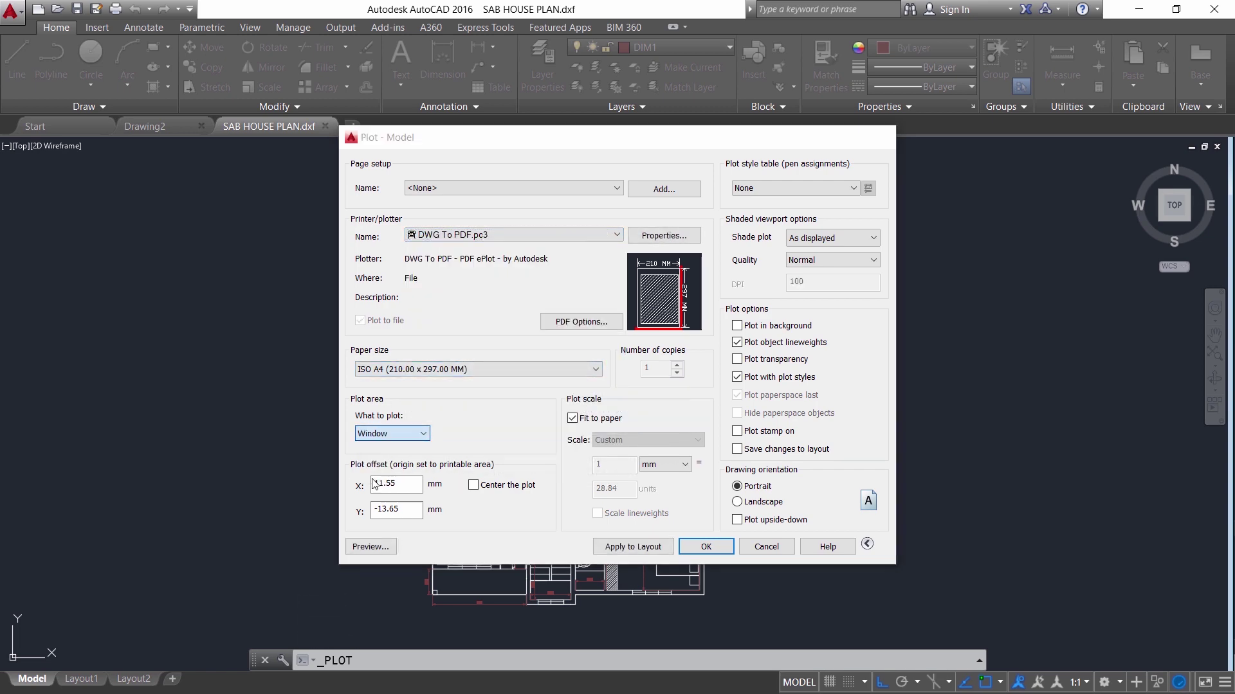
pyautogui.click(360, 153)
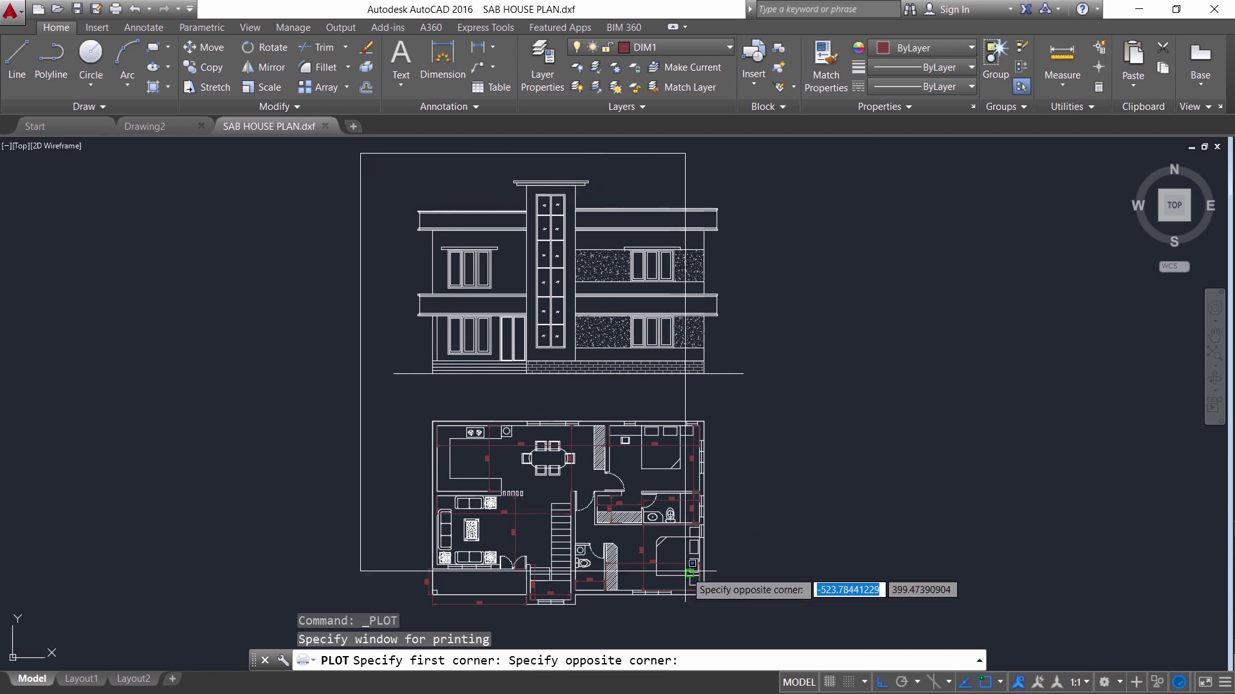
pyautogui.click(750, 630)
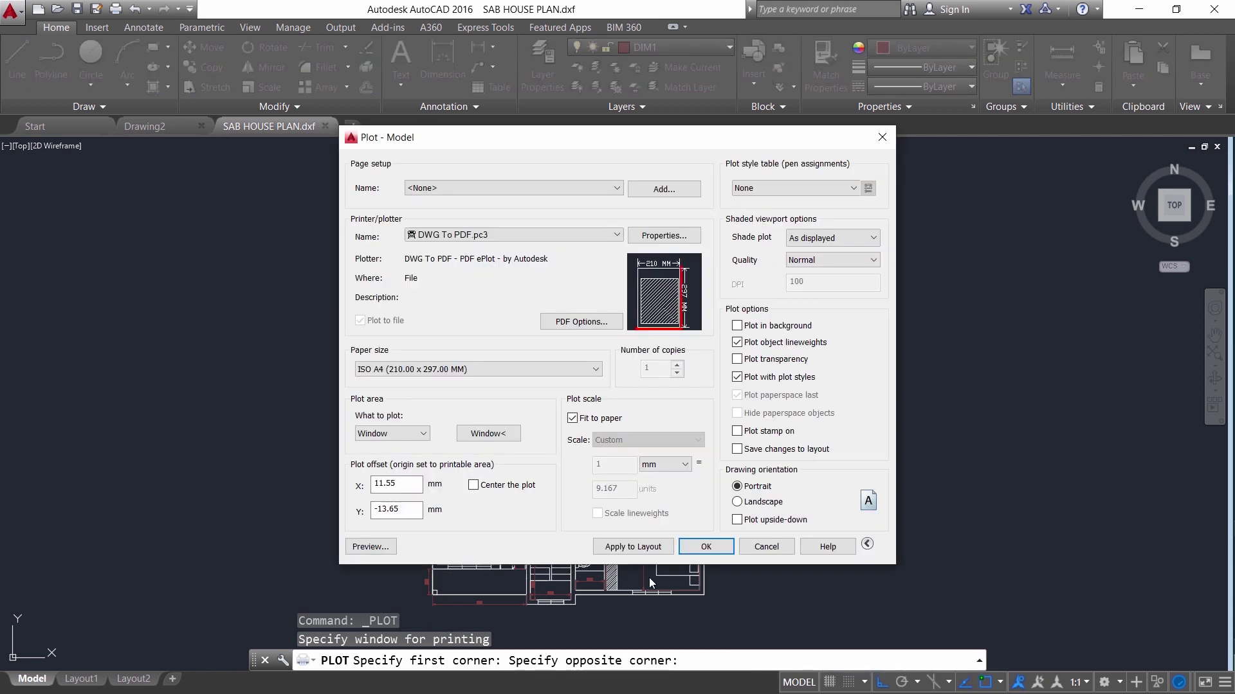
pyautogui.click(493, 489)
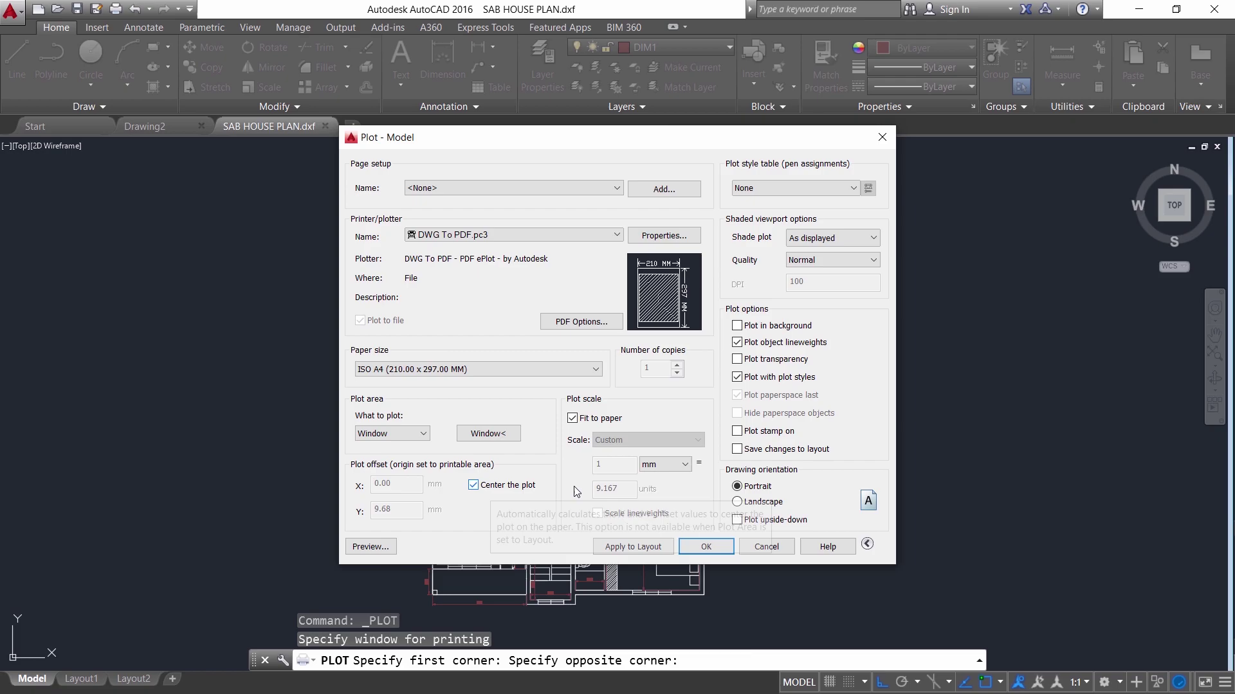
# - Preview the plotted sheet and zoom in to check it
pyautogui.click(366, 546)
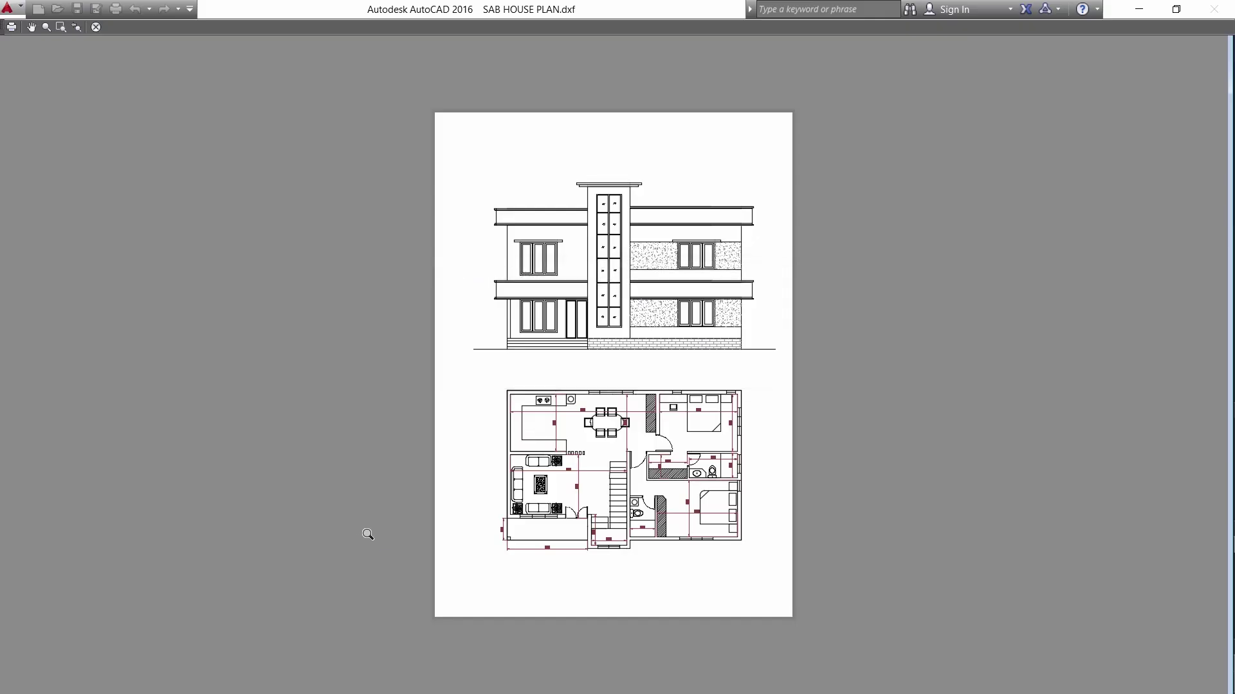
pyautogui.scroll(4, 515, 379)
pyautogui.scroll(-2, 513, 347)
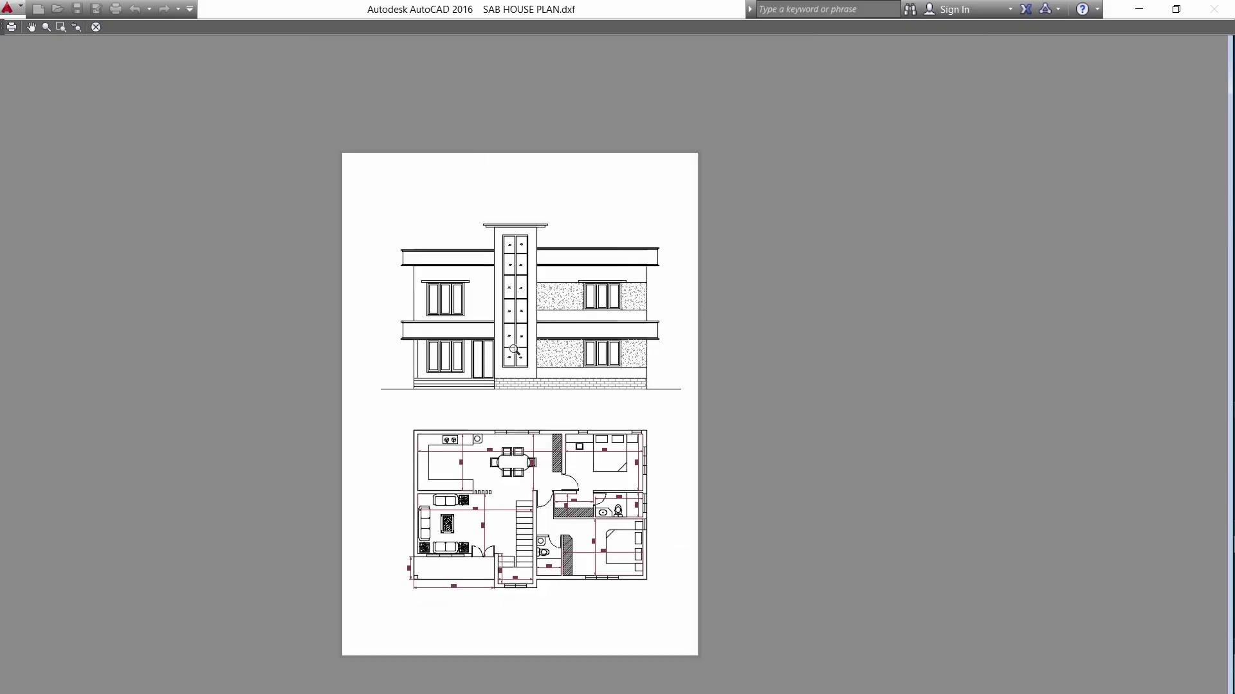
pyautogui.scroll(2, 512, 350)
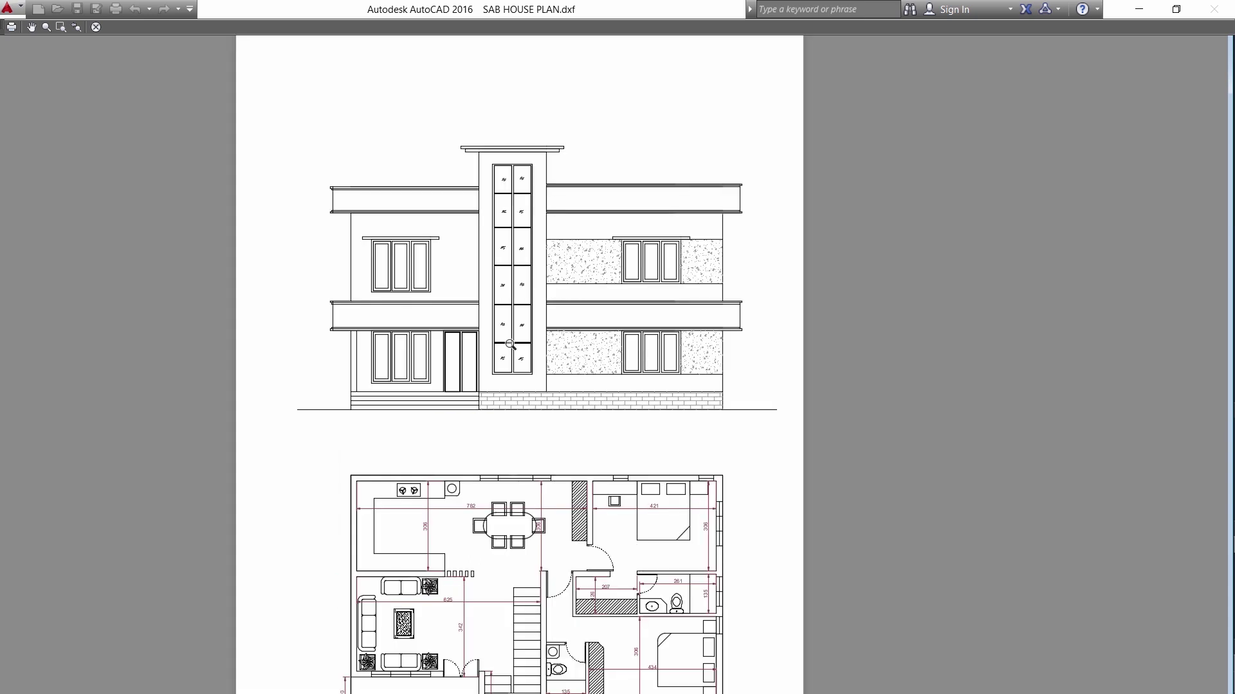
# - Plot from the preview, saving SAB HOUSE PLAN-Model.pdf to the Desktop
pyautogui.rightClick(502, 316)
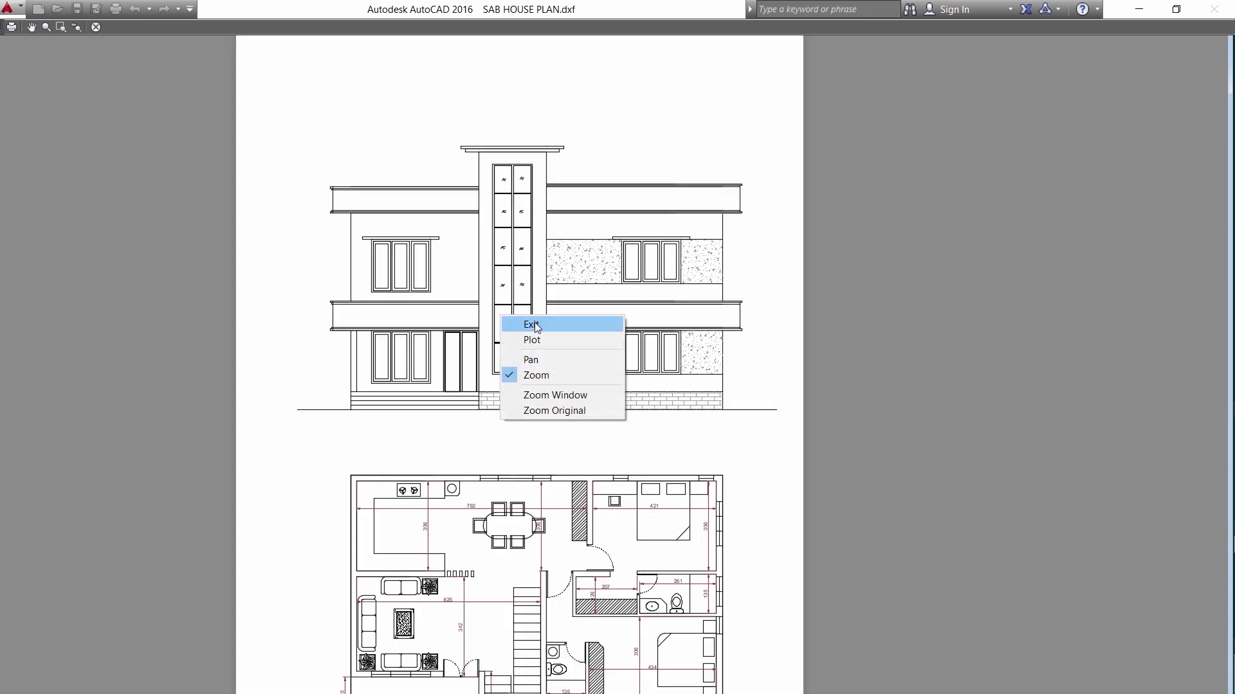
pyautogui.click(534, 341)
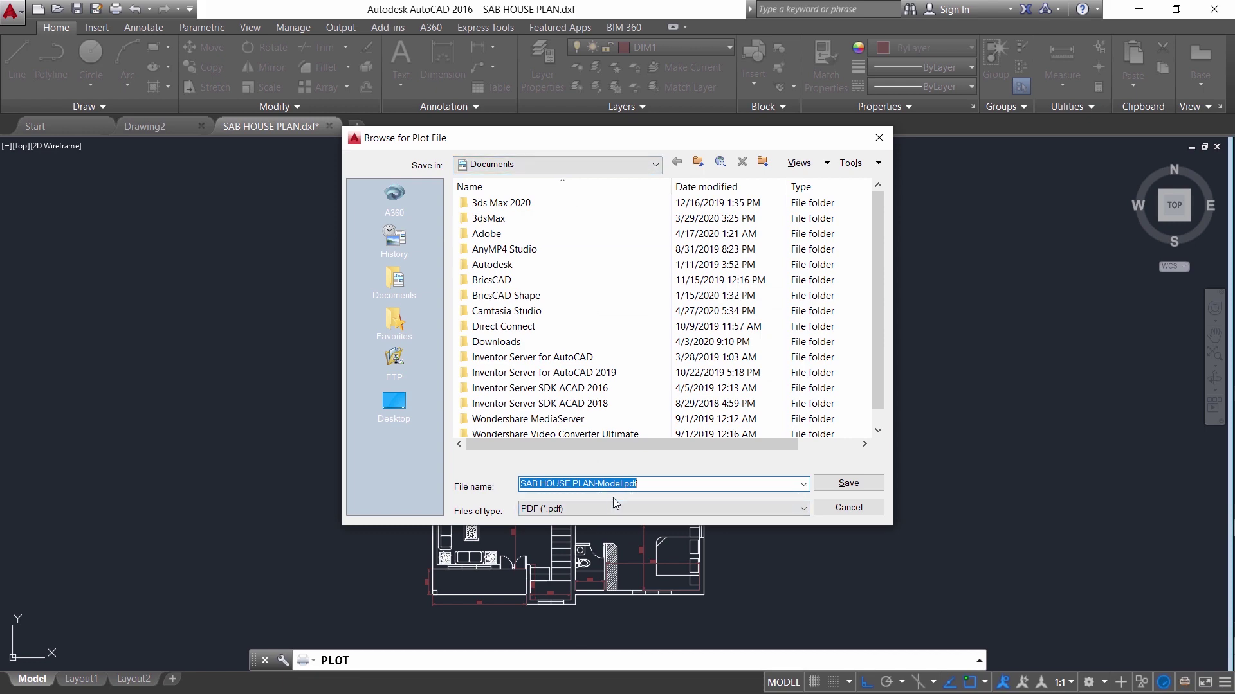
pyautogui.click(560, 165)
pyautogui.click(530, 187)
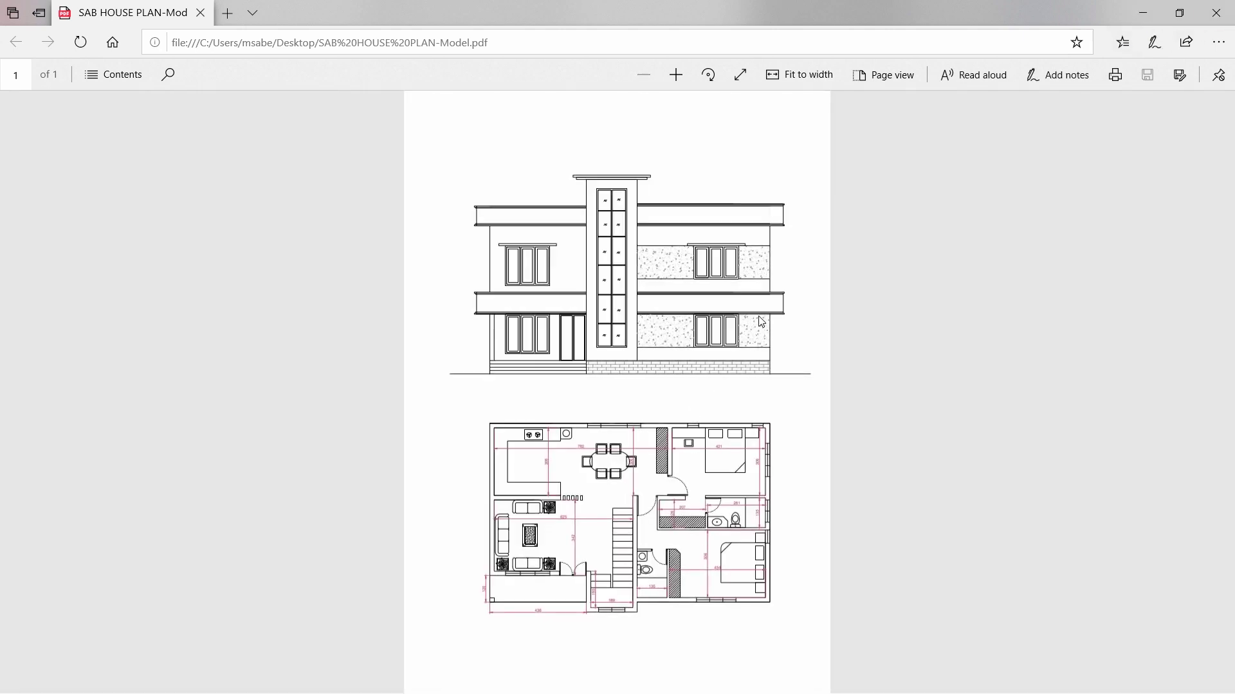
# - Switch away from the PDF back to AutoCAD with Alt+Tab
pyautogui.hotkey('alt', 'Tab')
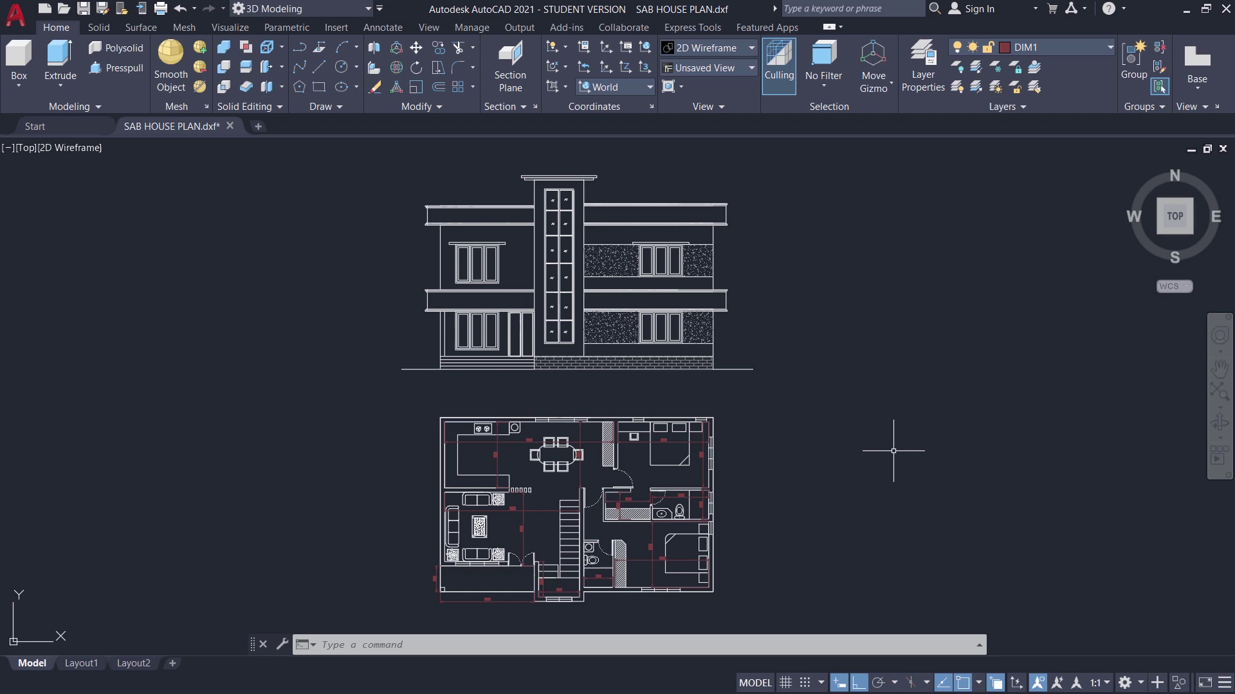
# - Start a plot using DWG To PDF on ISO A4 paper
pyautogui.click(20, 25)
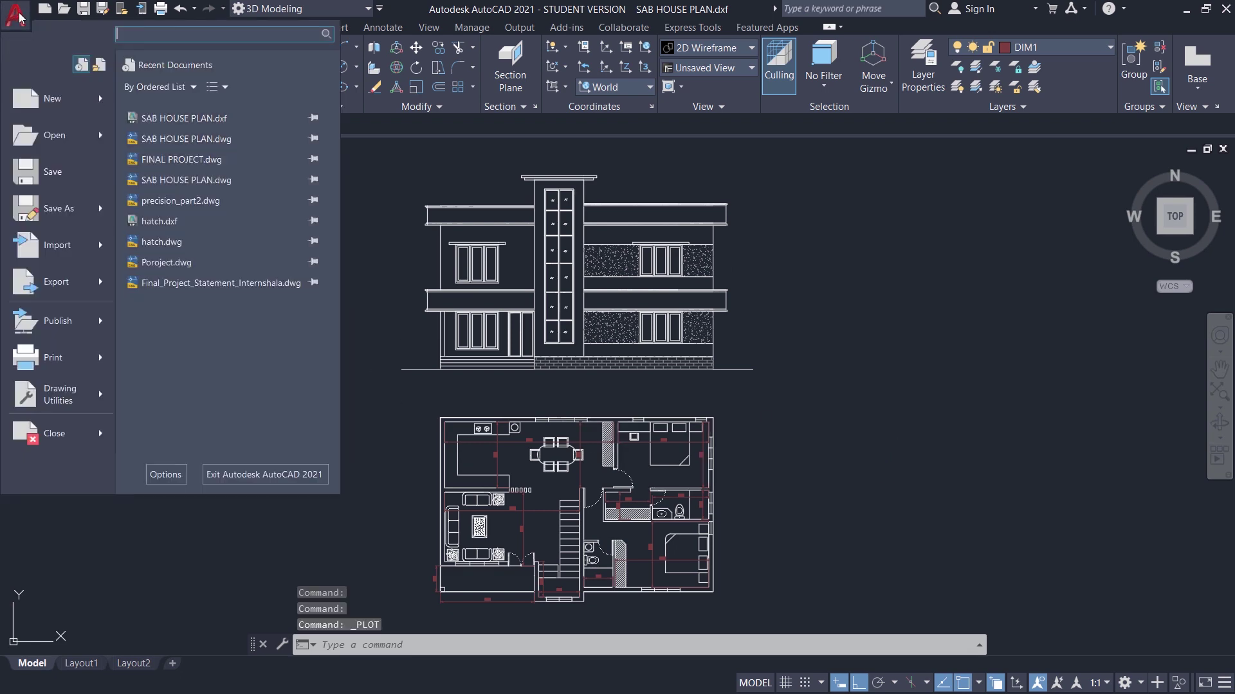
pyautogui.click(72, 375)
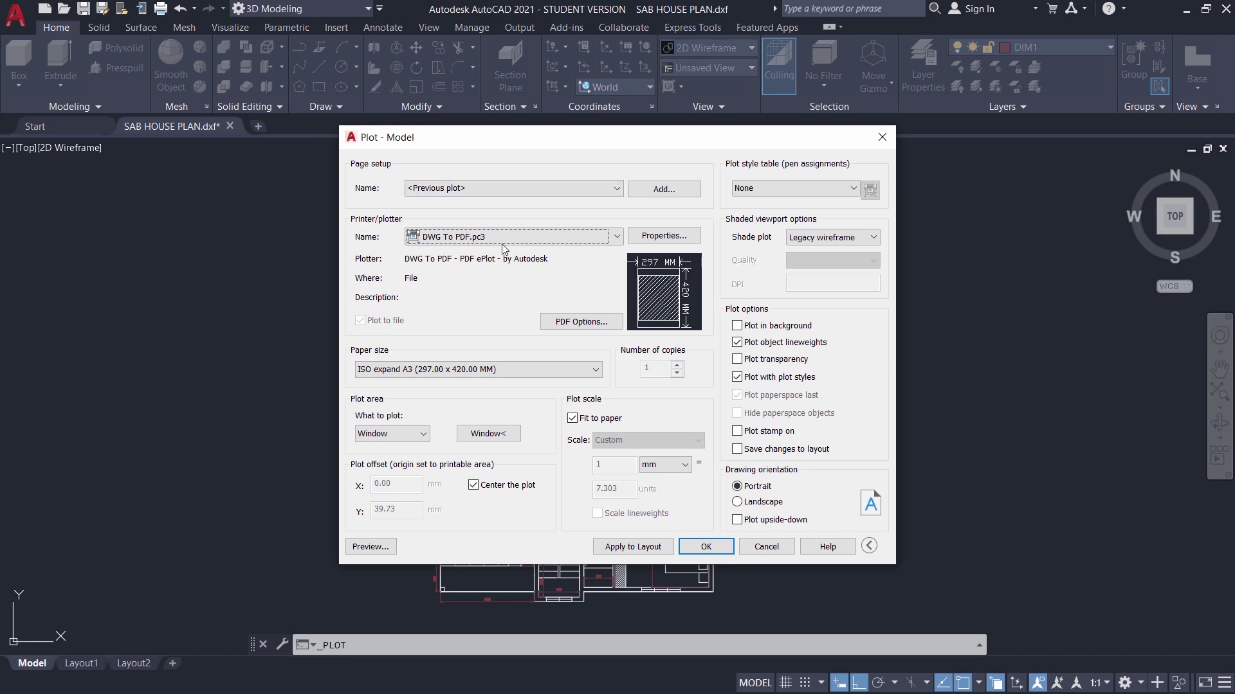
pyautogui.click(508, 238)
pyautogui.click(467, 508)
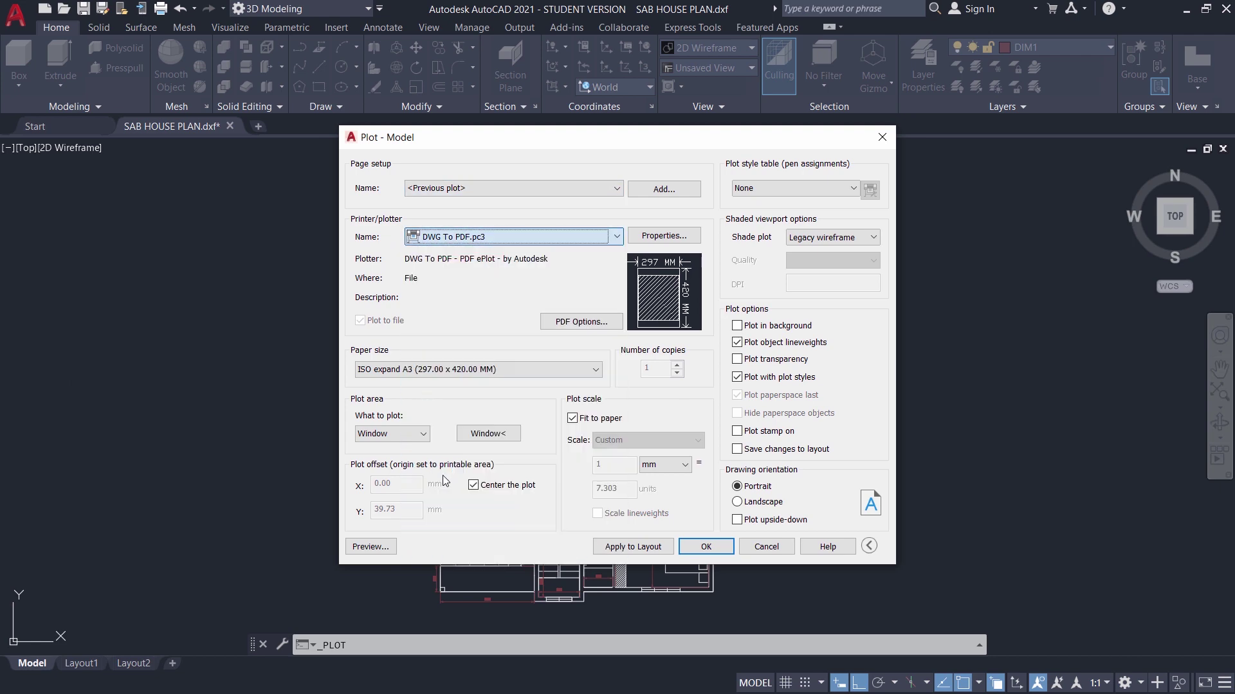
pyautogui.click(427, 372)
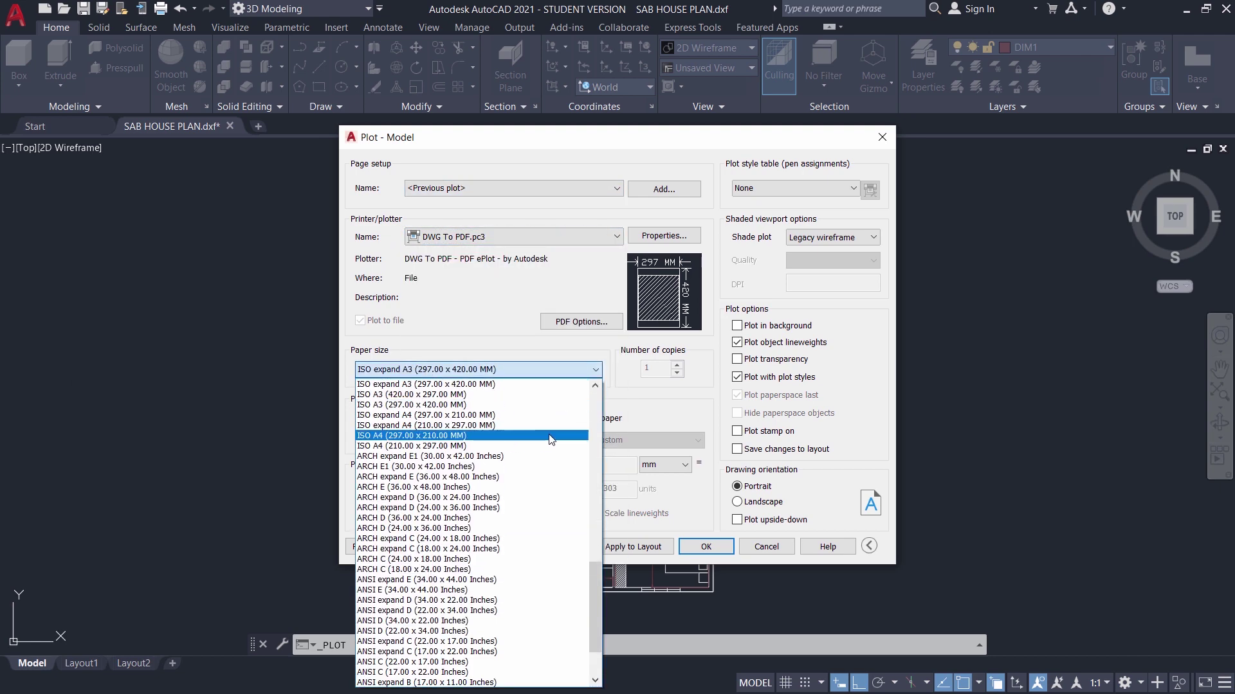
pyautogui.click(508, 446)
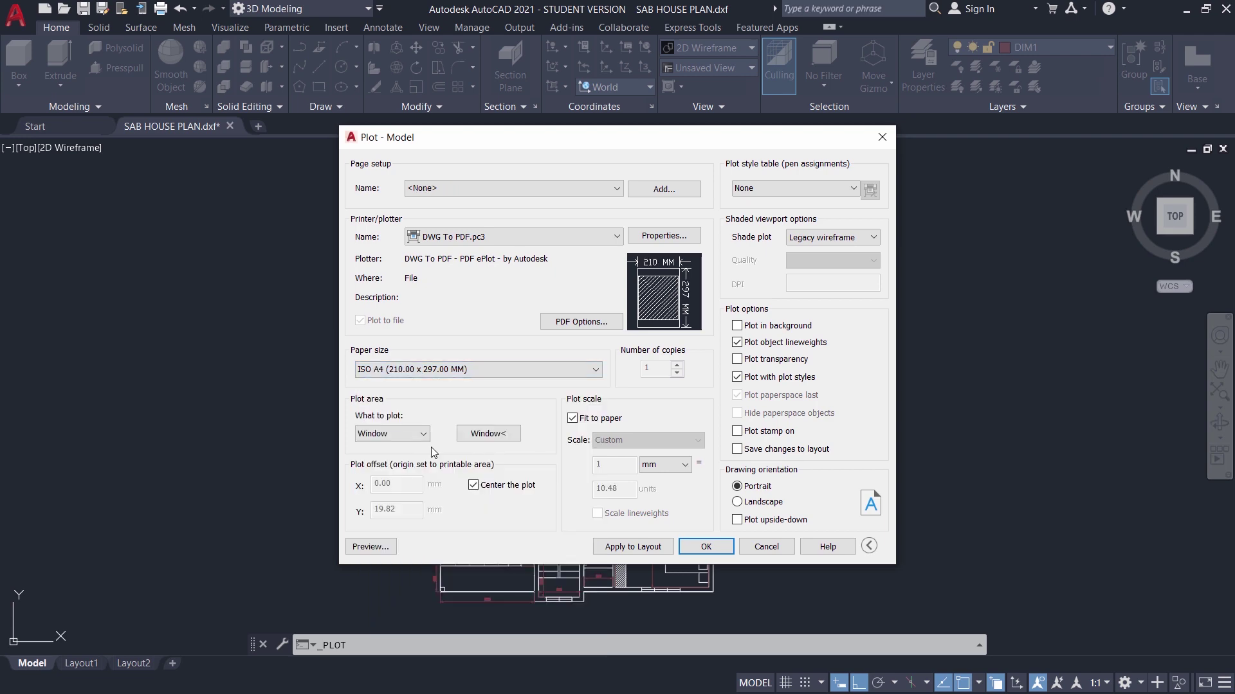
# - Set the plot area to a window around both drawings and preview the sheet
pyautogui.click(392, 433)
pyautogui.click(371, 479)
pyautogui.click(481, 434)
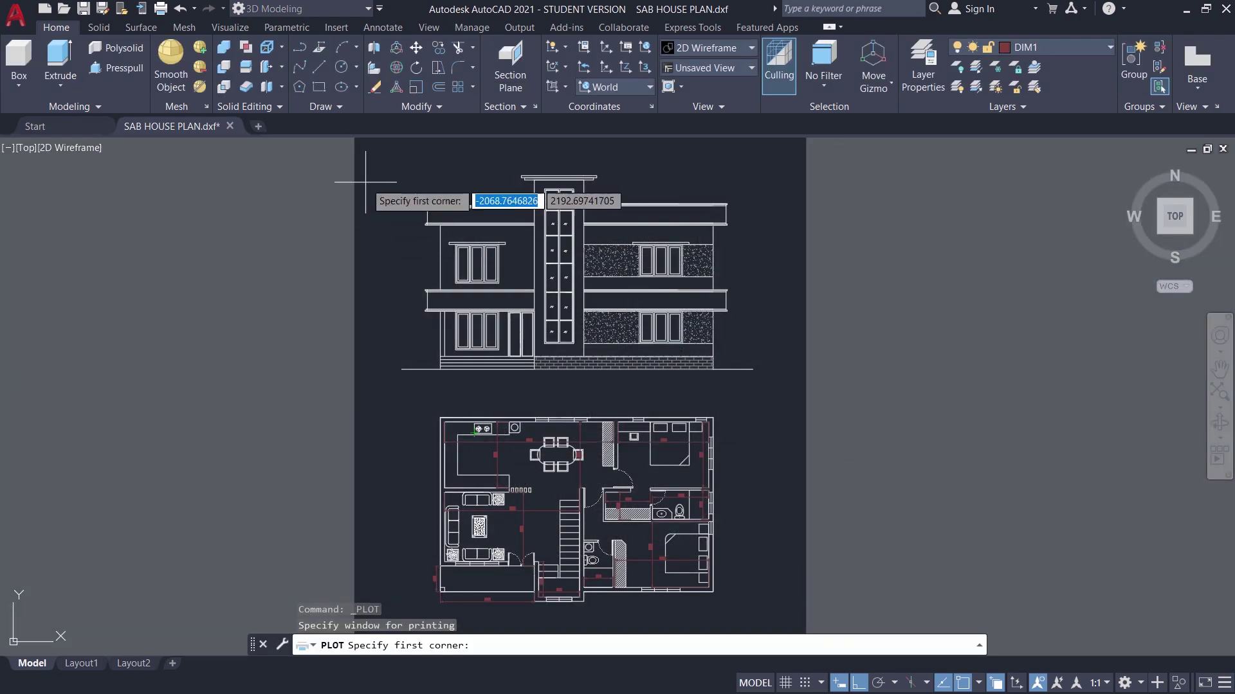
pyautogui.click(382, 142)
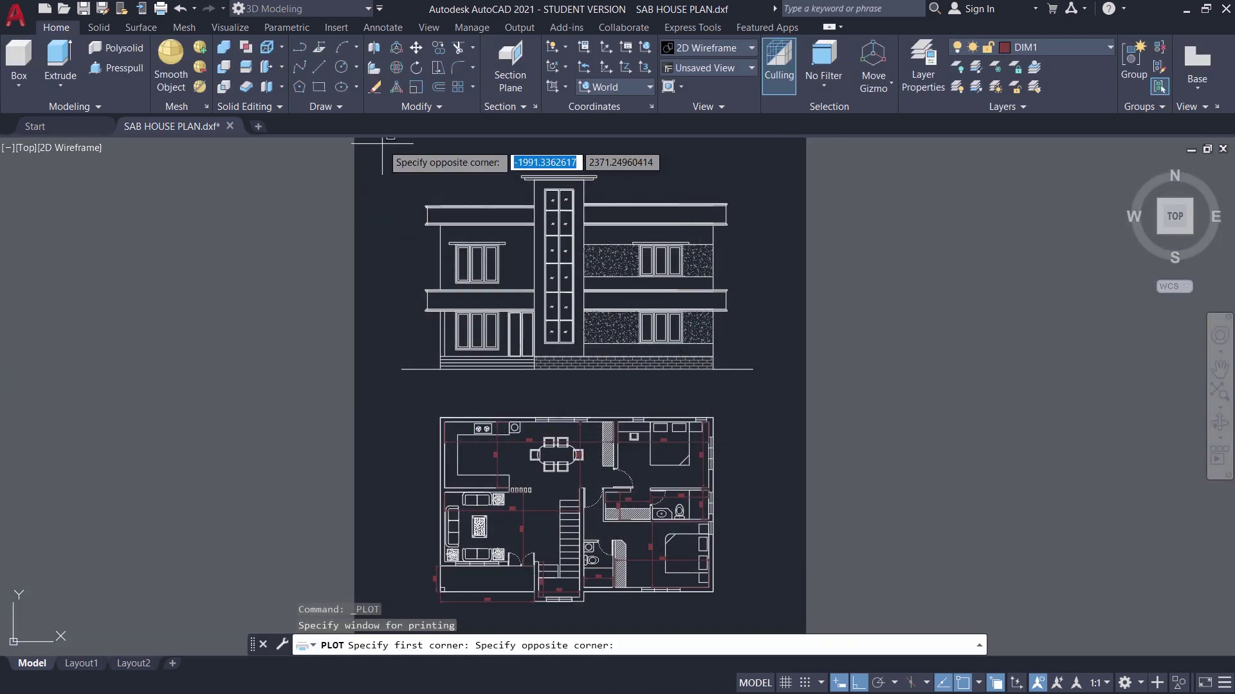
pyautogui.click(780, 621)
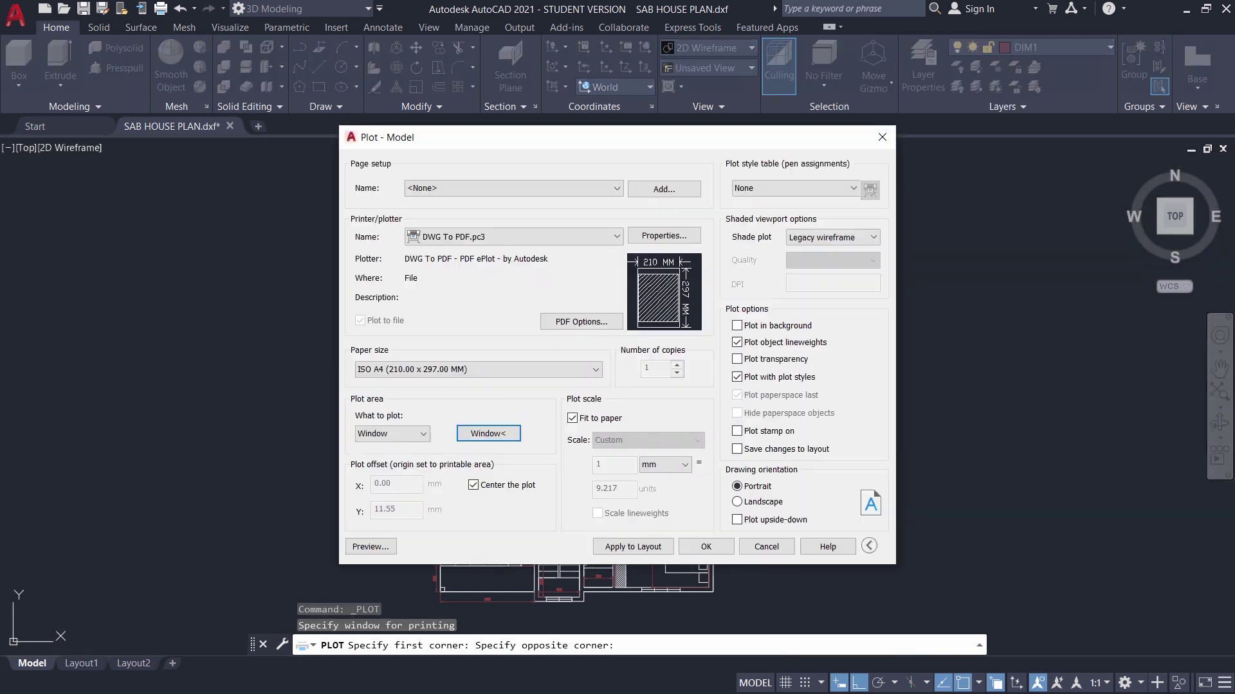
pyautogui.click(380, 545)
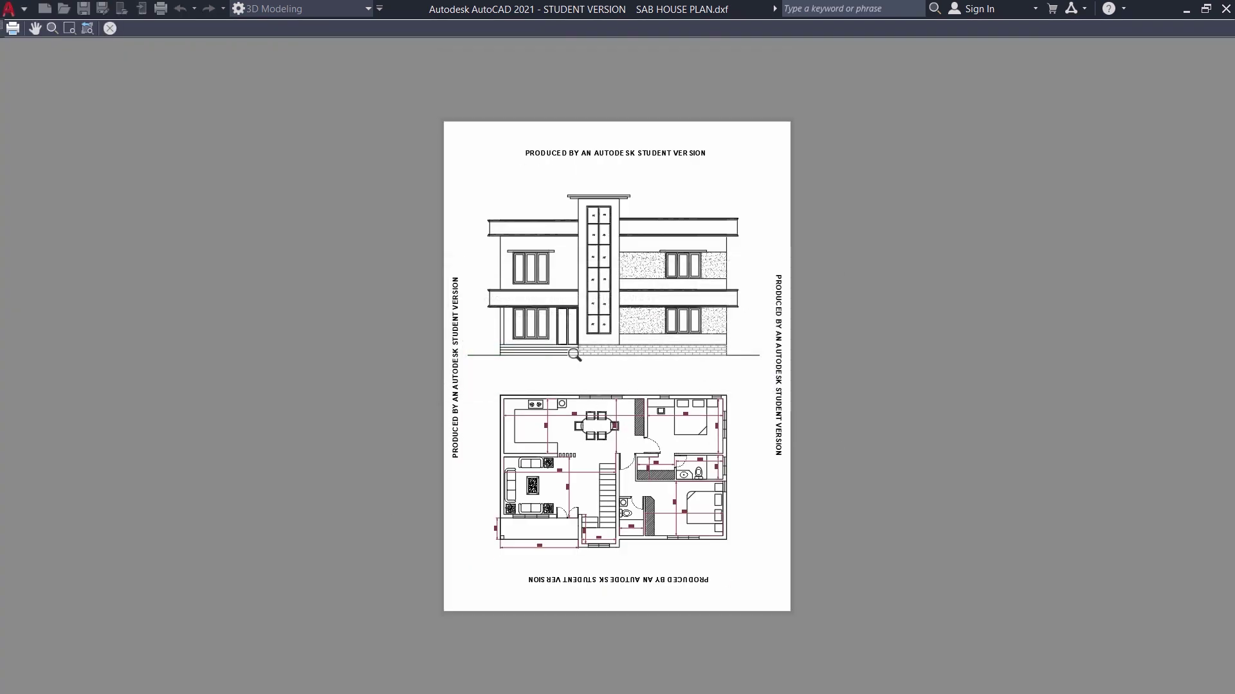
pyautogui.rightClick(564, 292)
pyautogui.click(643, 303)
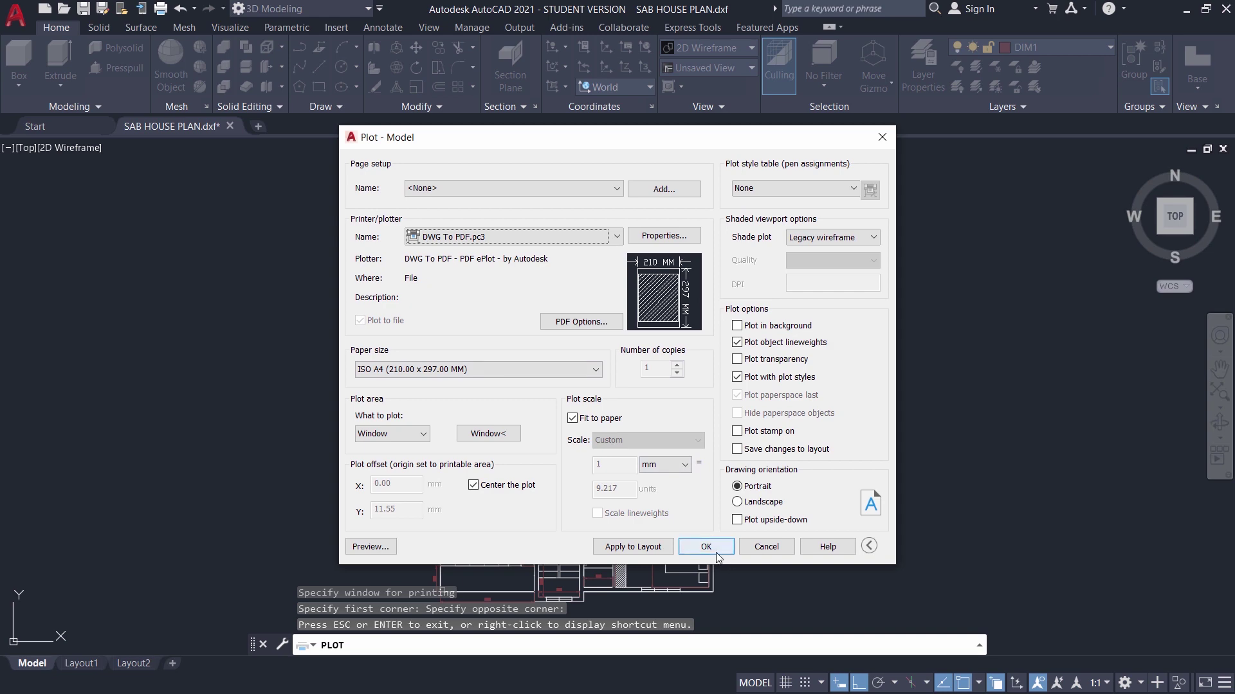
# - Plot to the Desktop, overwriting the existing SAB HOUSE PLAN-Model.pdf
pyautogui.click(716, 551)
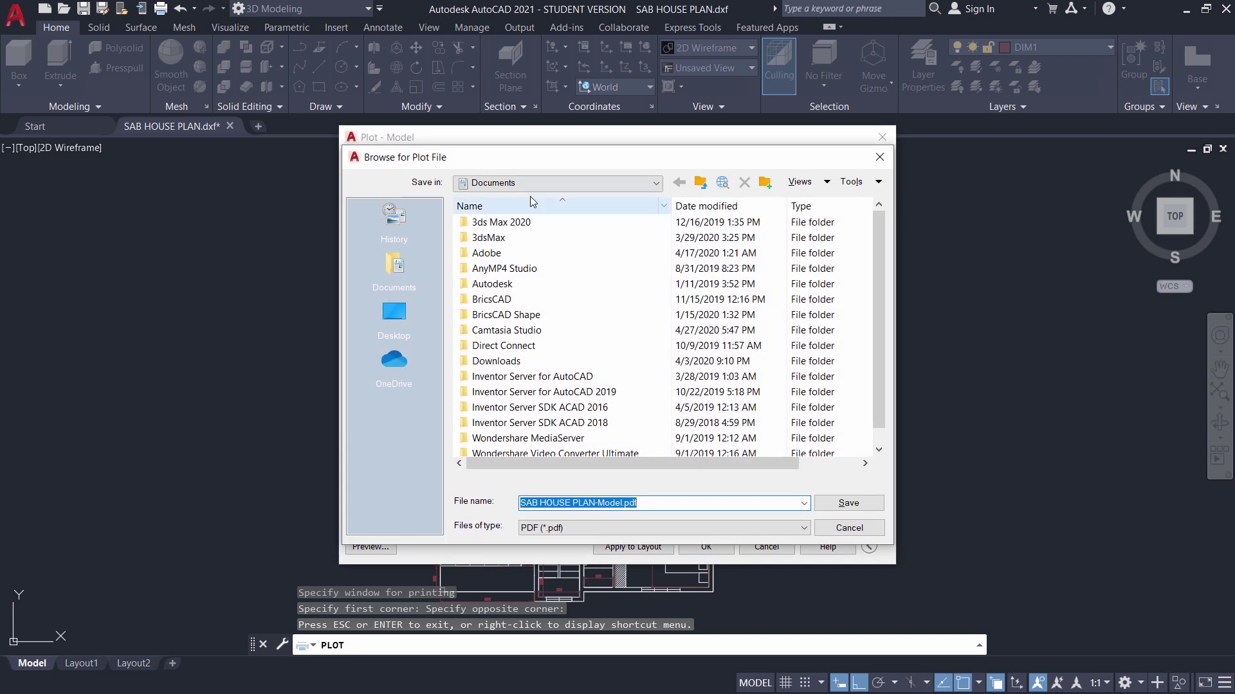
pyautogui.click(528, 183)
pyautogui.click(489, 197)
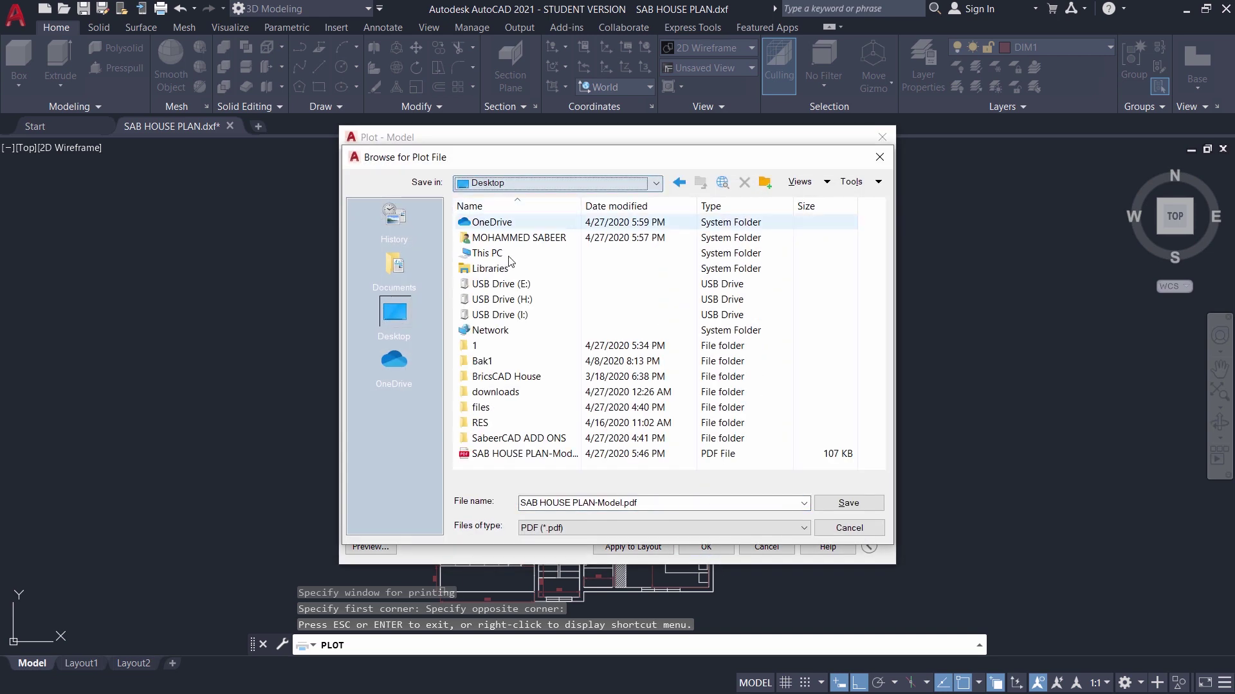
pyautogui.click(522, 456)
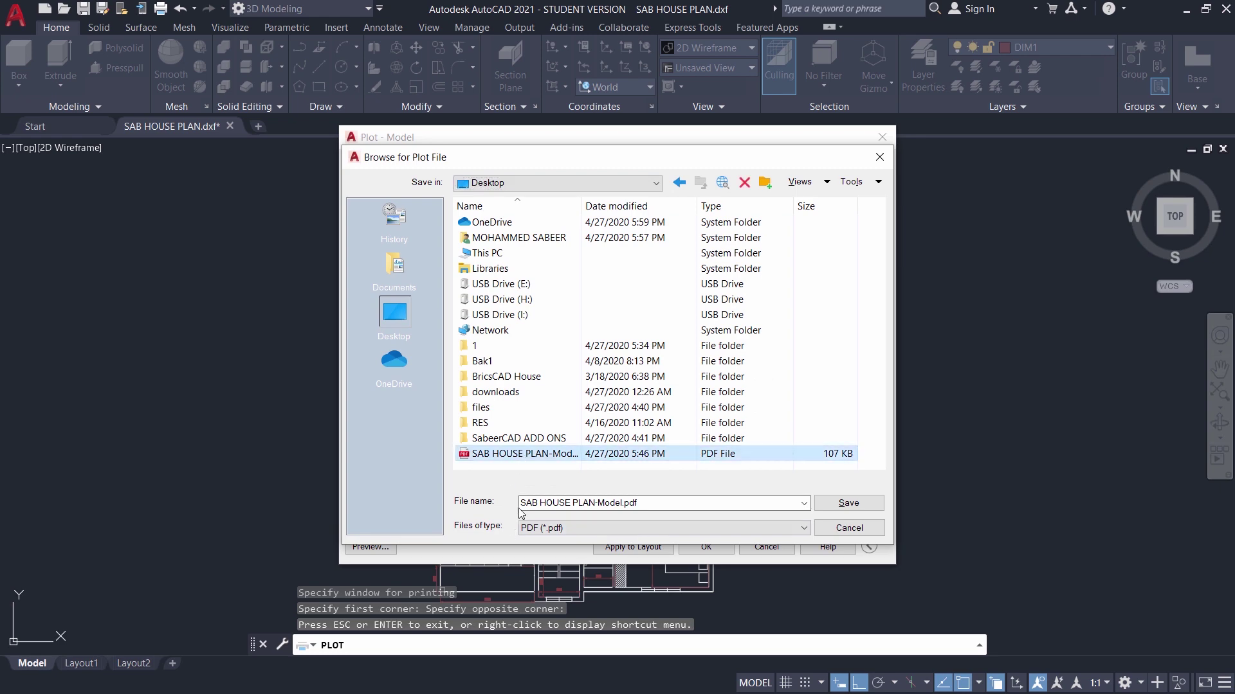
pyautogui.click(848, 503)
pyautogui.click(662, 373)
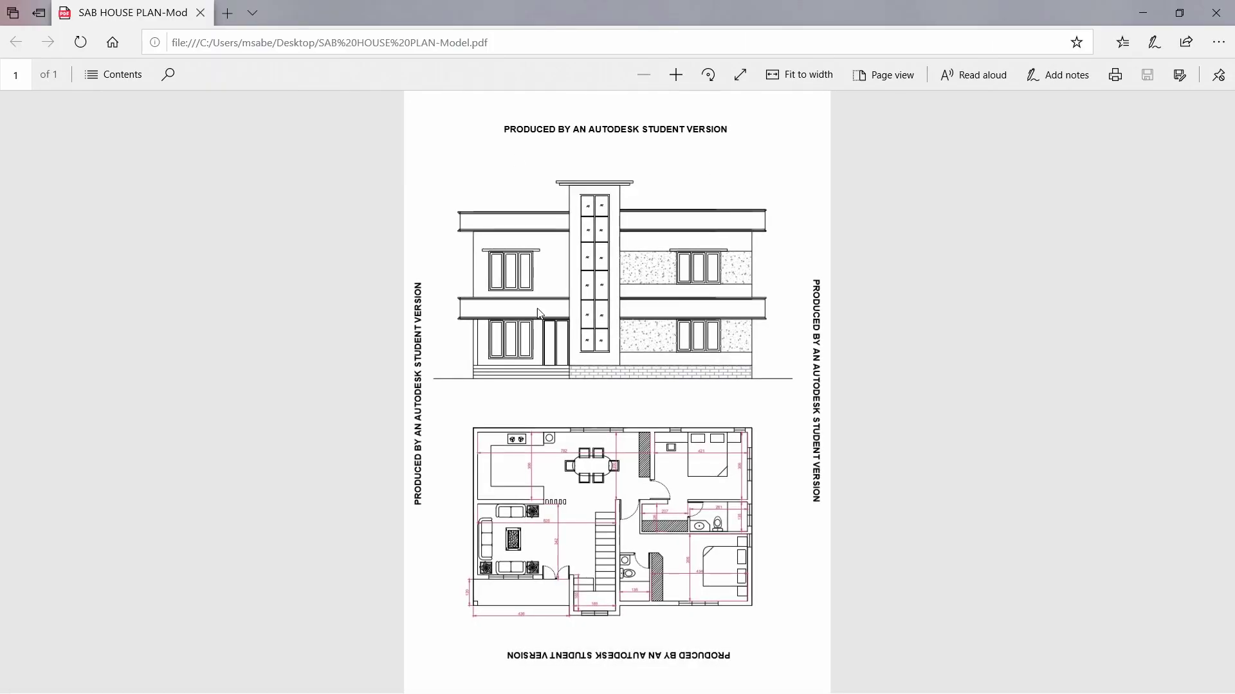
# - Close the PDF viewer in Edge
pyautogui.click(1224, 5)
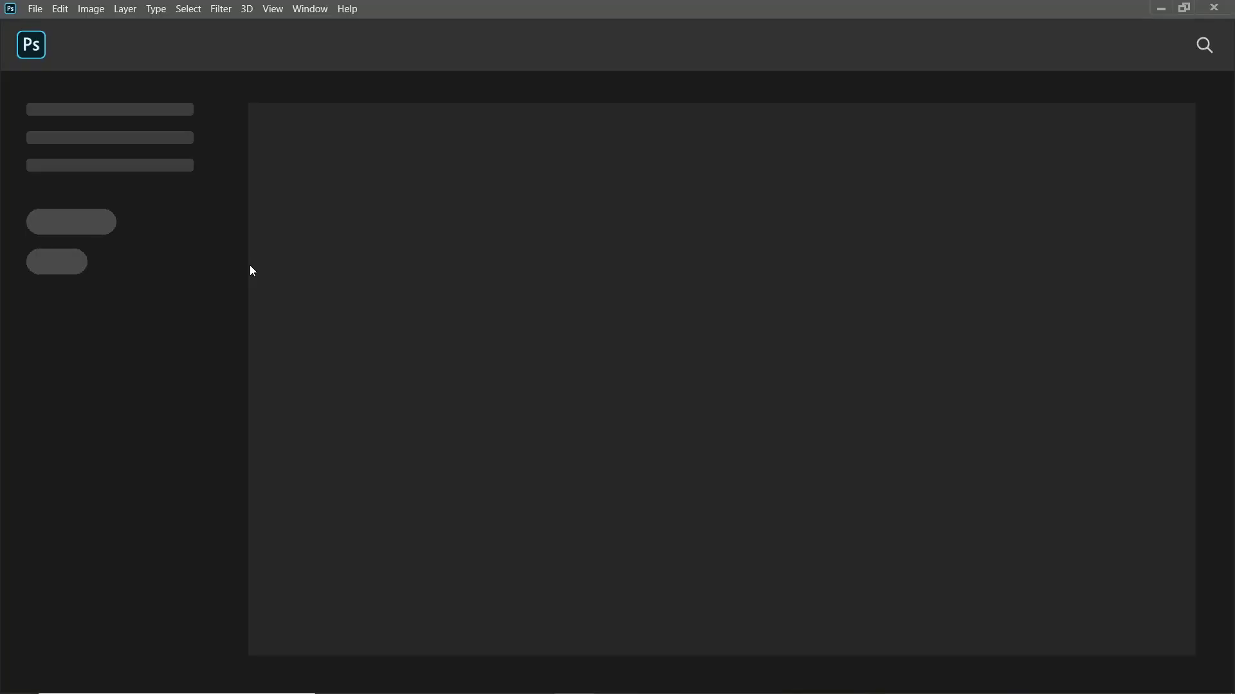
# - Open SAB HOUSE PLAN-Model.pdf in Photoshop
pyautogui.click(29, 10)
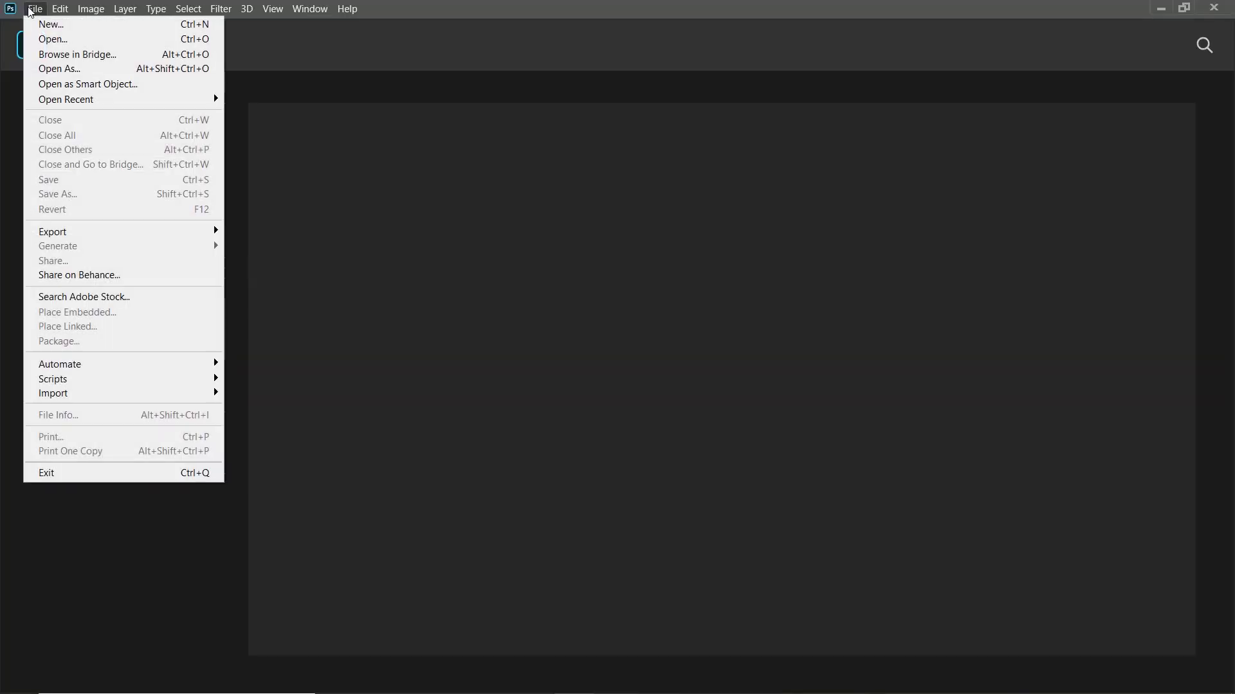
pyautogui.click(52, 43)
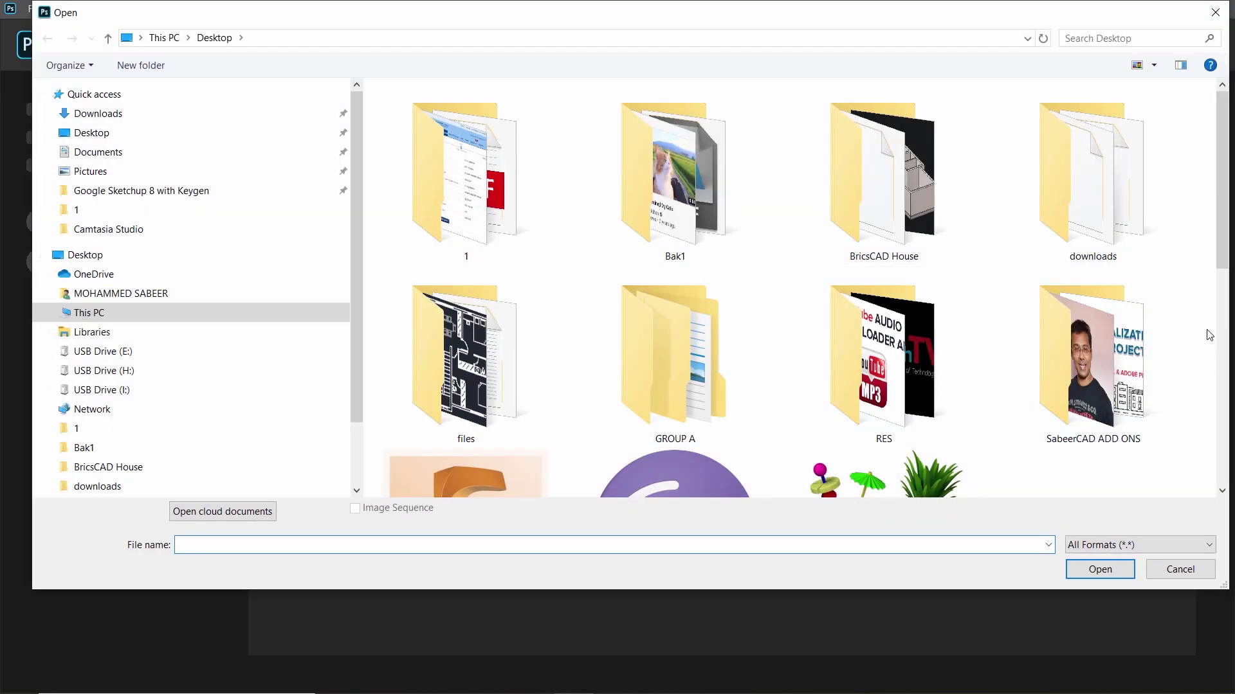
pyautogui.moveTo(1224, 248); pyautogui.dragTo(1224, 458)
pyautogui.click(475, 410)
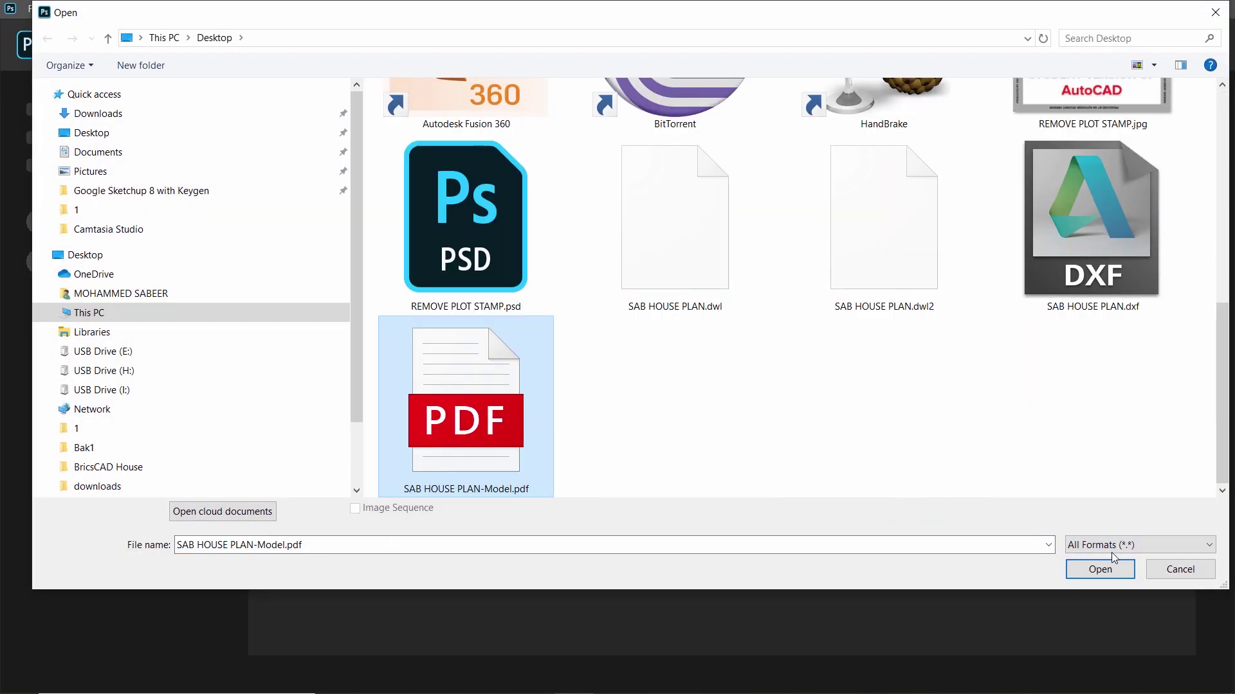
pyautogui.click(1101, 568)
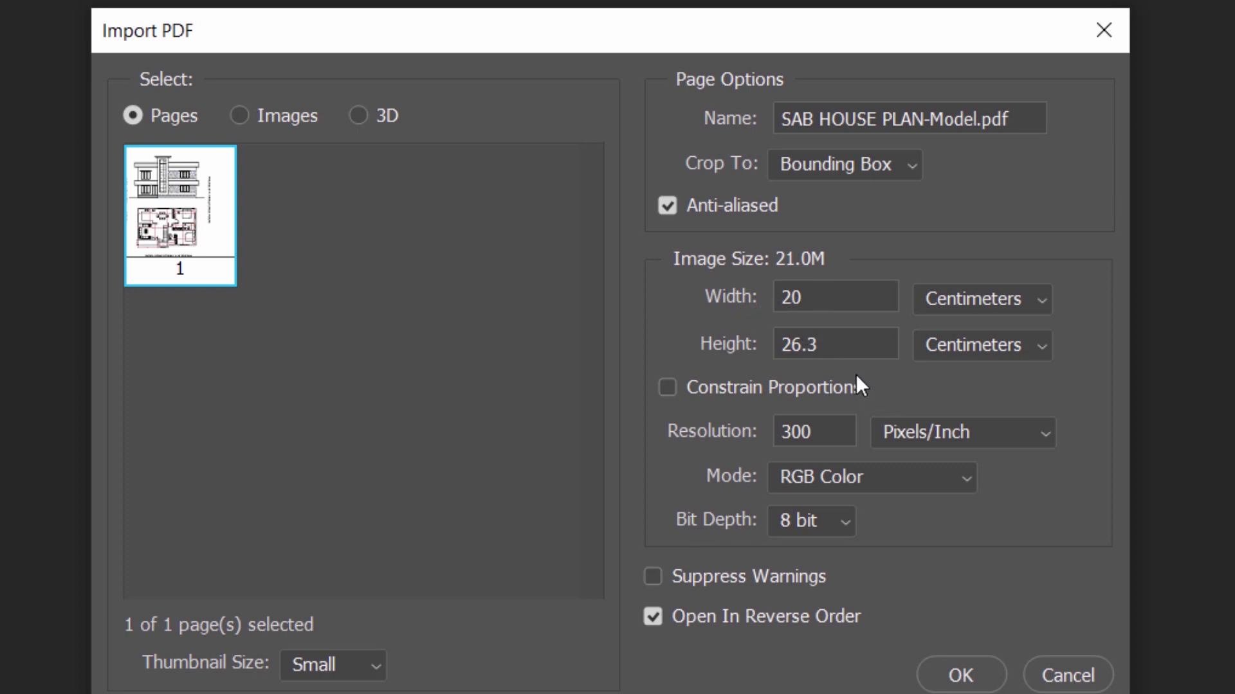
# - Import the PDF page at 21 × 29.7 centimetres
pyautogui.click(844, 299)
pyautogui.write('21')
pyautogui.press('Tab')
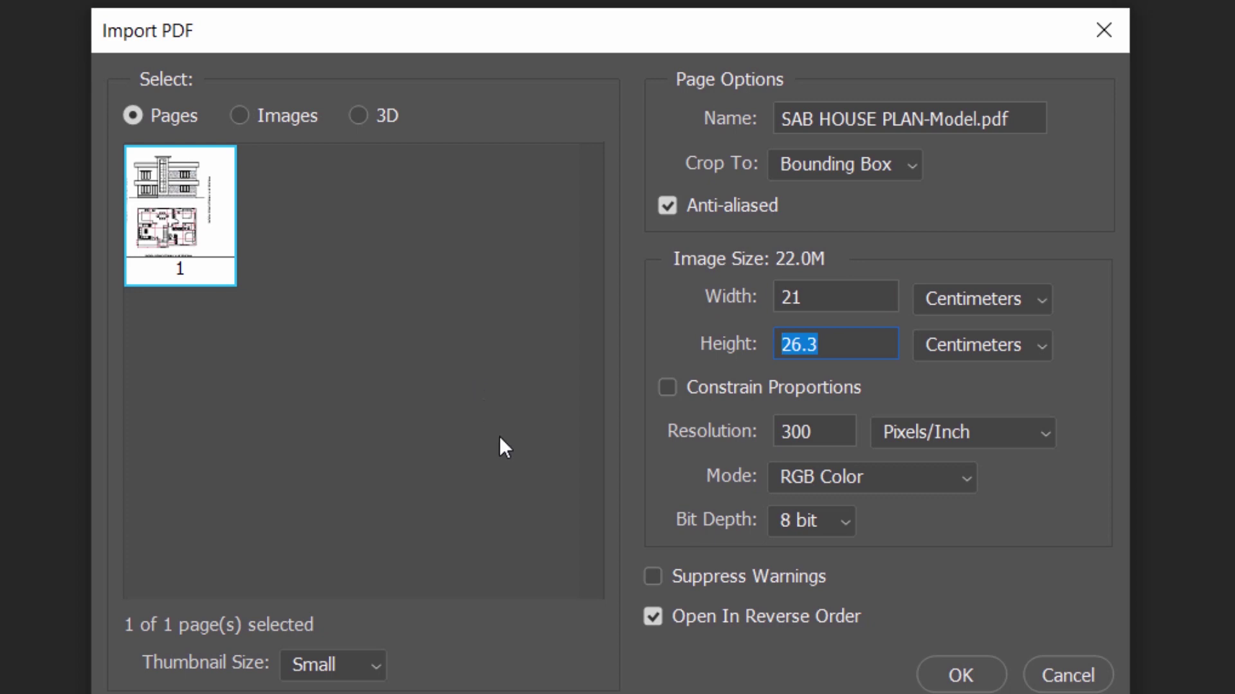
pyautogui.write('29.7')
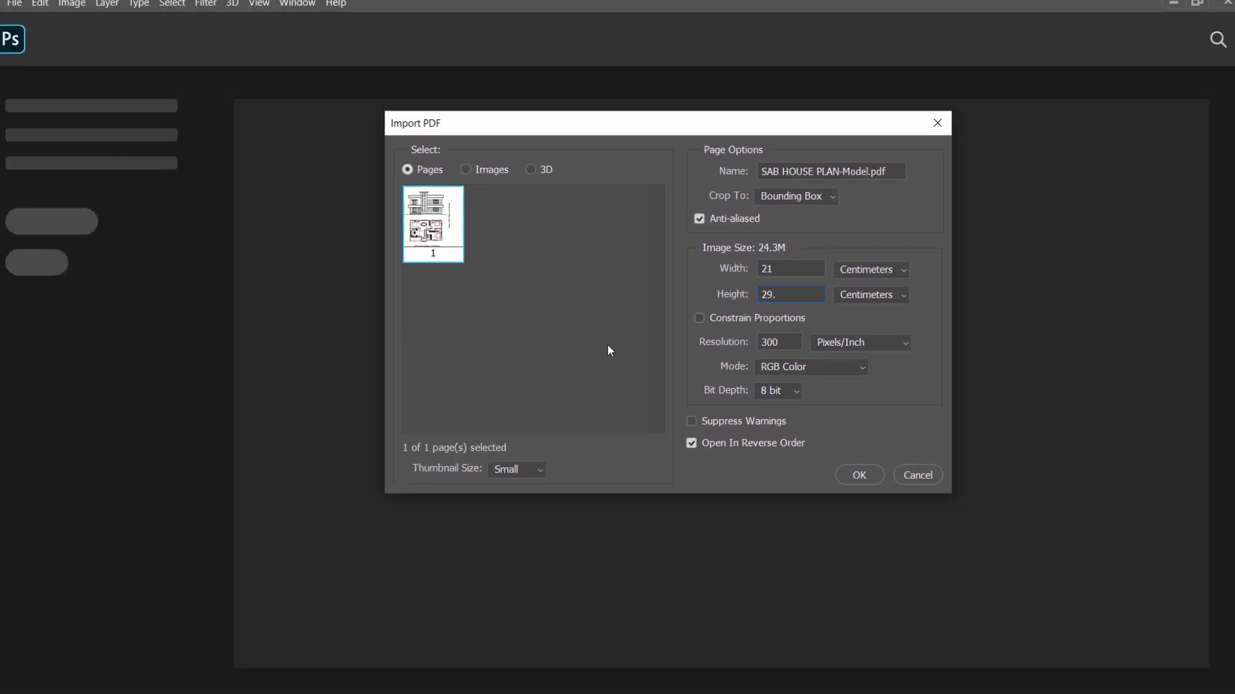
pyautogui.click(856, 469)
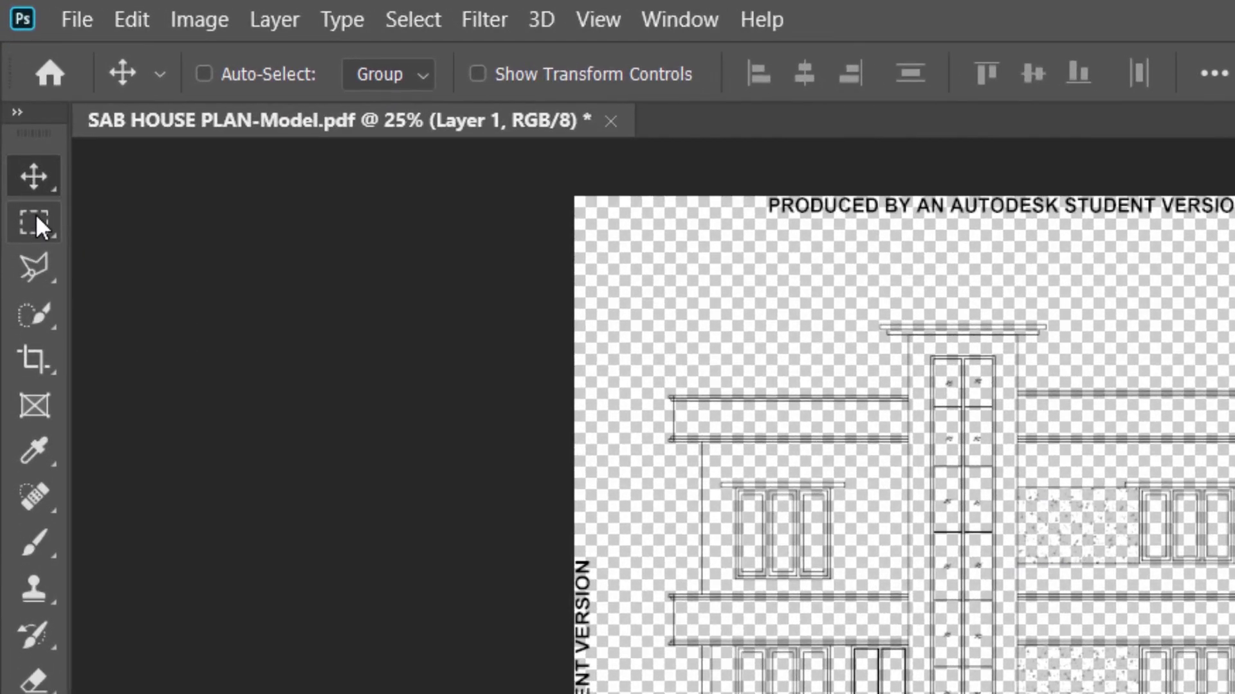
# - Marquee-select the top, right, bottom and left student-version stamps, delete them, then deselect
pyautogui.click(16, 101)
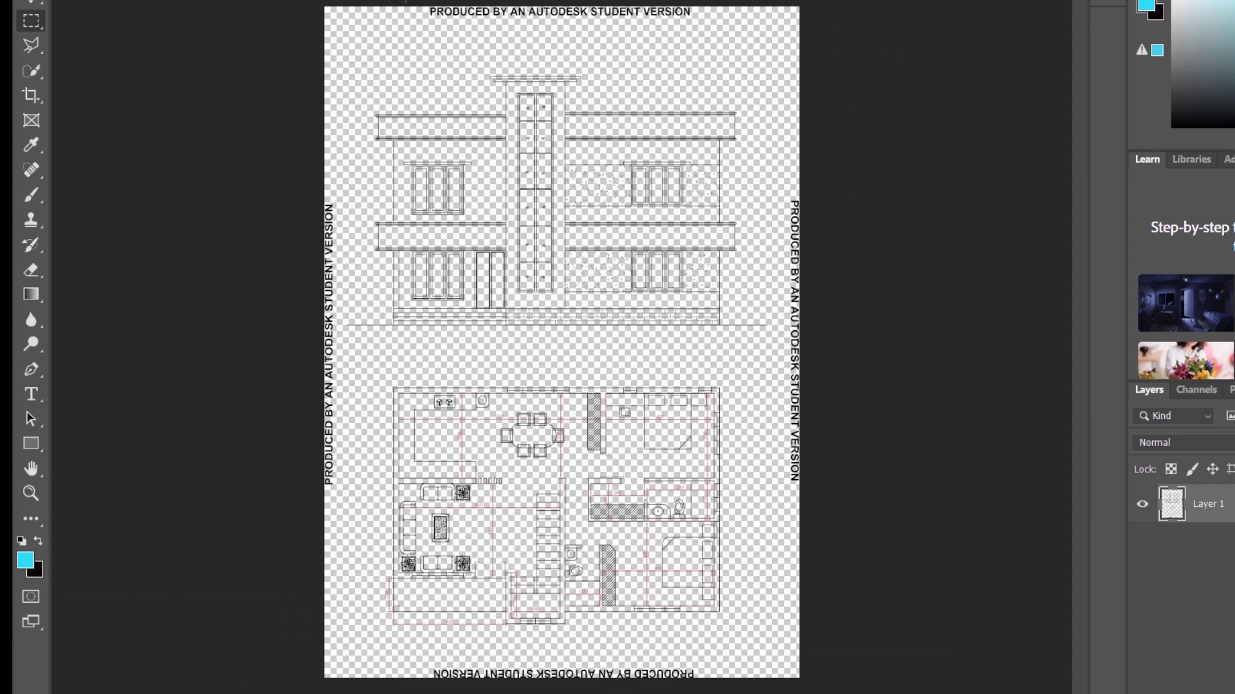
pyautogui.moveTo(404, 6); pyautogui.dragTo(732, 29)
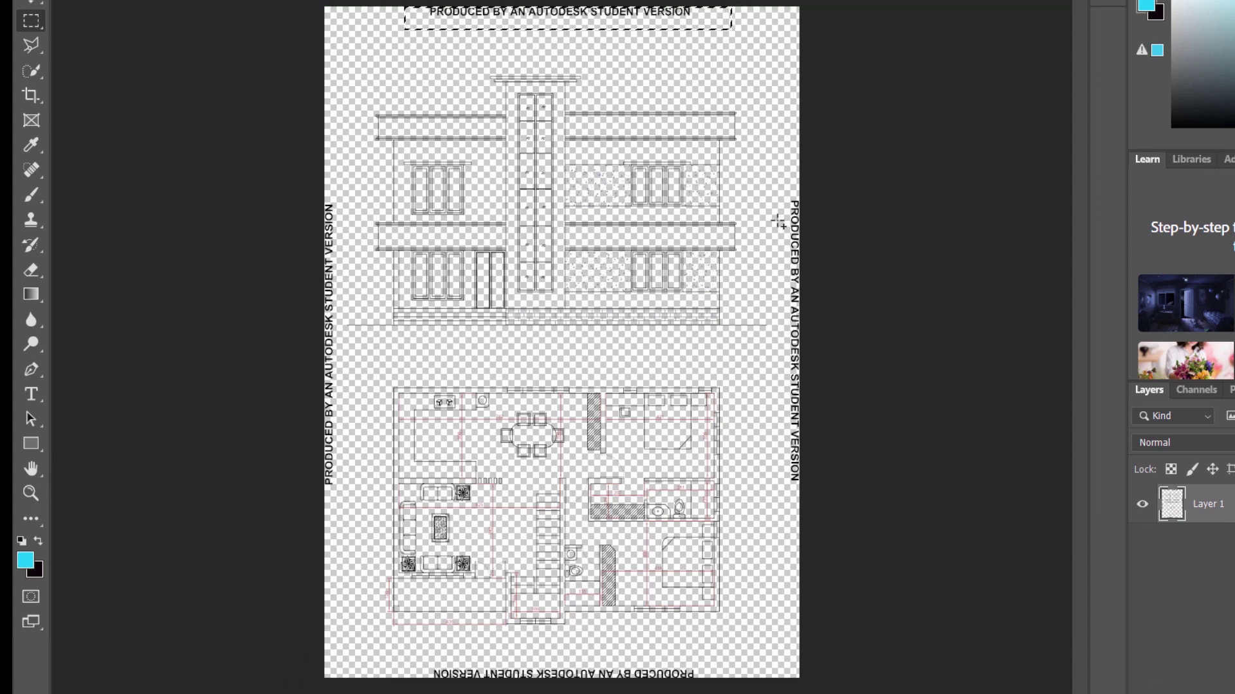
pyautogui.moveTo(771, 173); pyautogui.dragTo(894, 507)
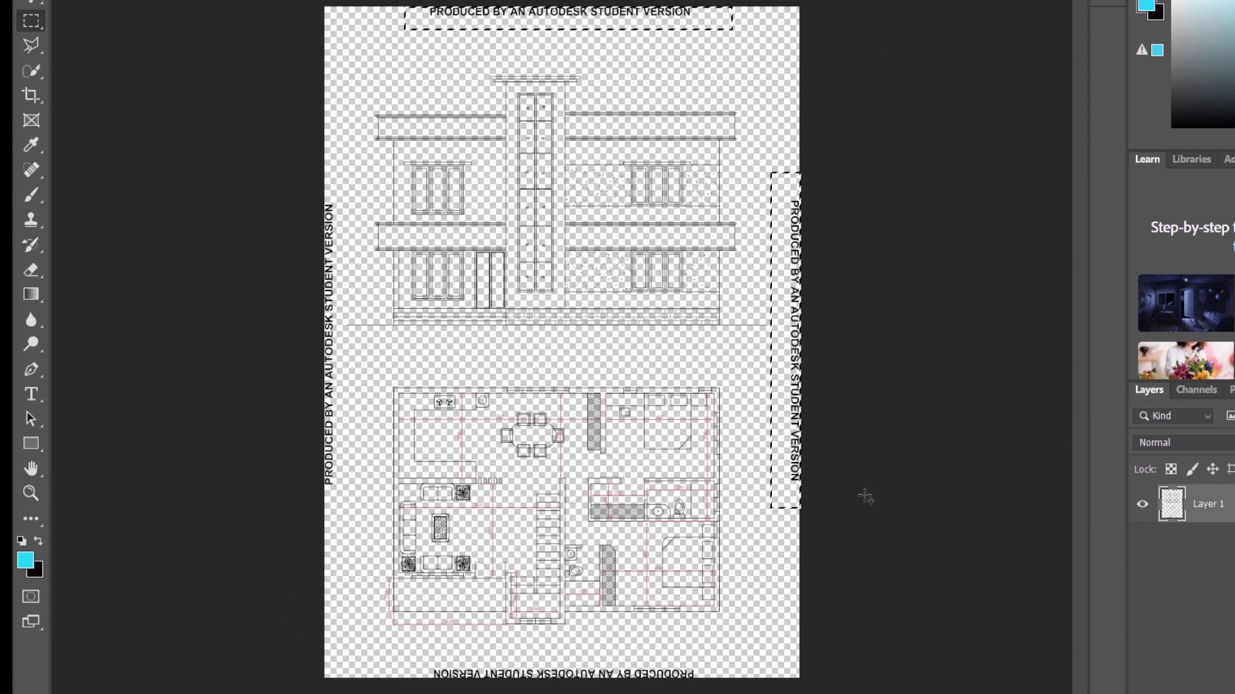
pyautogui.moveTo(400, 647); pyautogui.dragTo(900, 682)
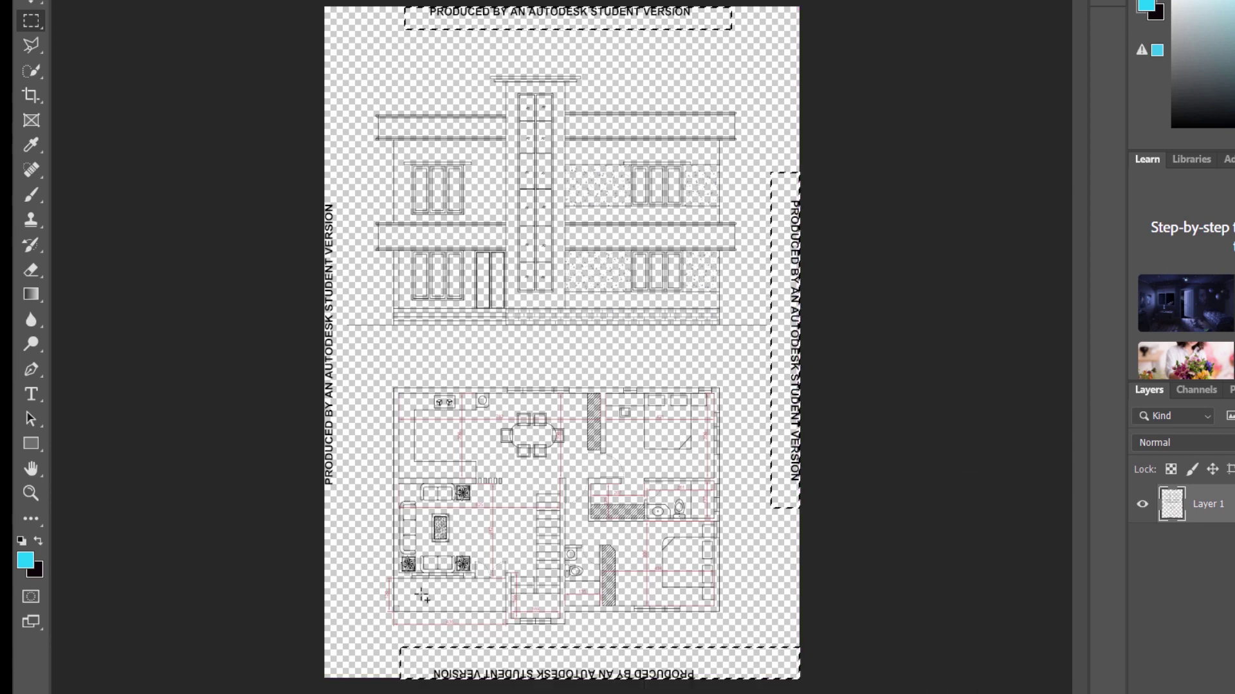
pyautogui.moveTo(325, 172); pyautogui.dragTo(351, 526)
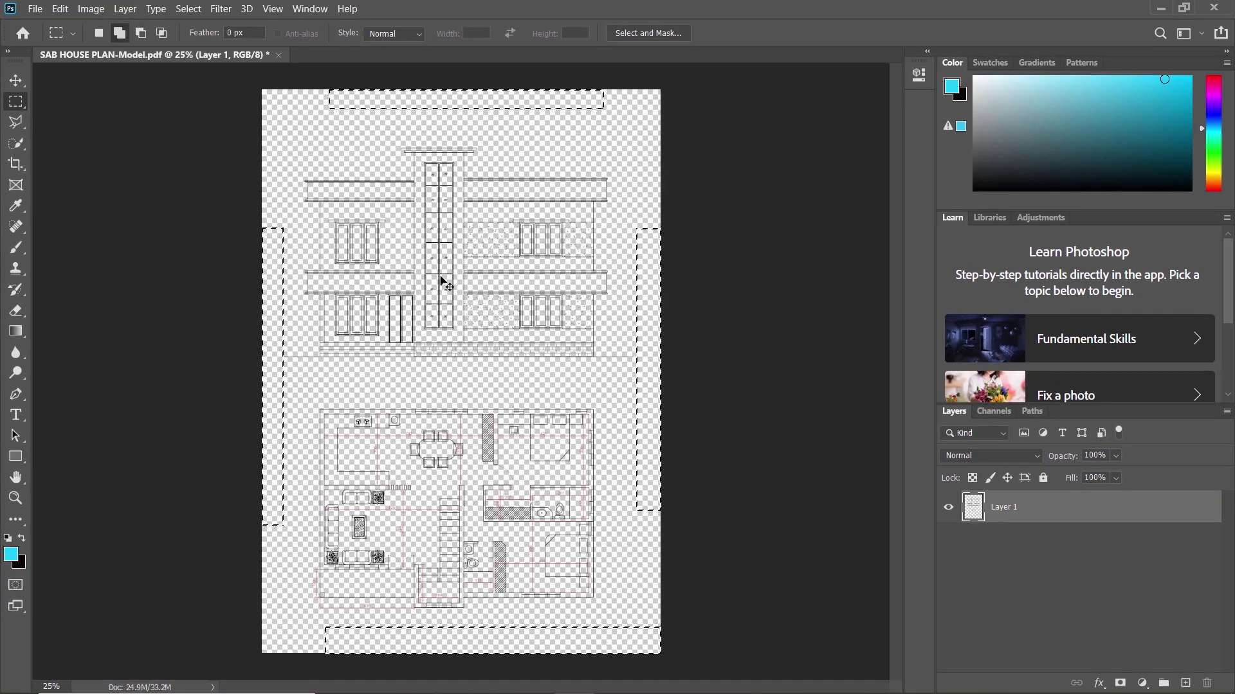
pyautogui.hotkey('ctrl', 'd')
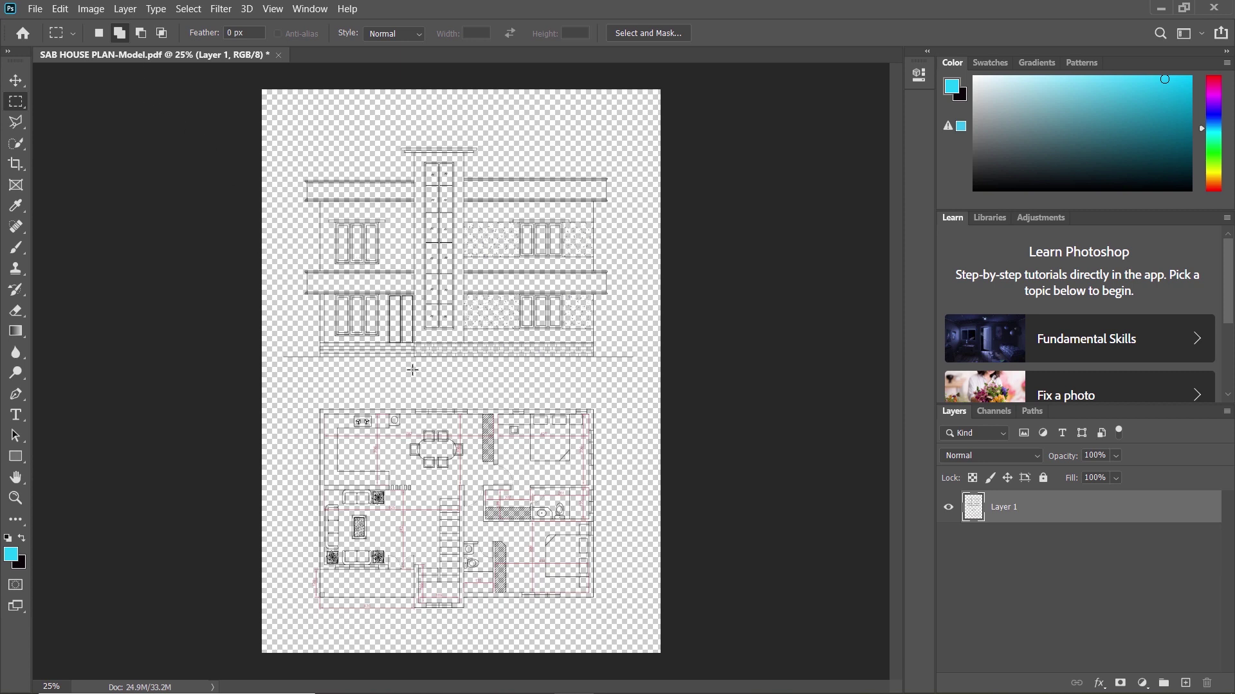
# - Apply a Levels adjustment with the black input level raised to 234
pyautogui.click(91, 9)
pyautogui.moveTo(124, 49)
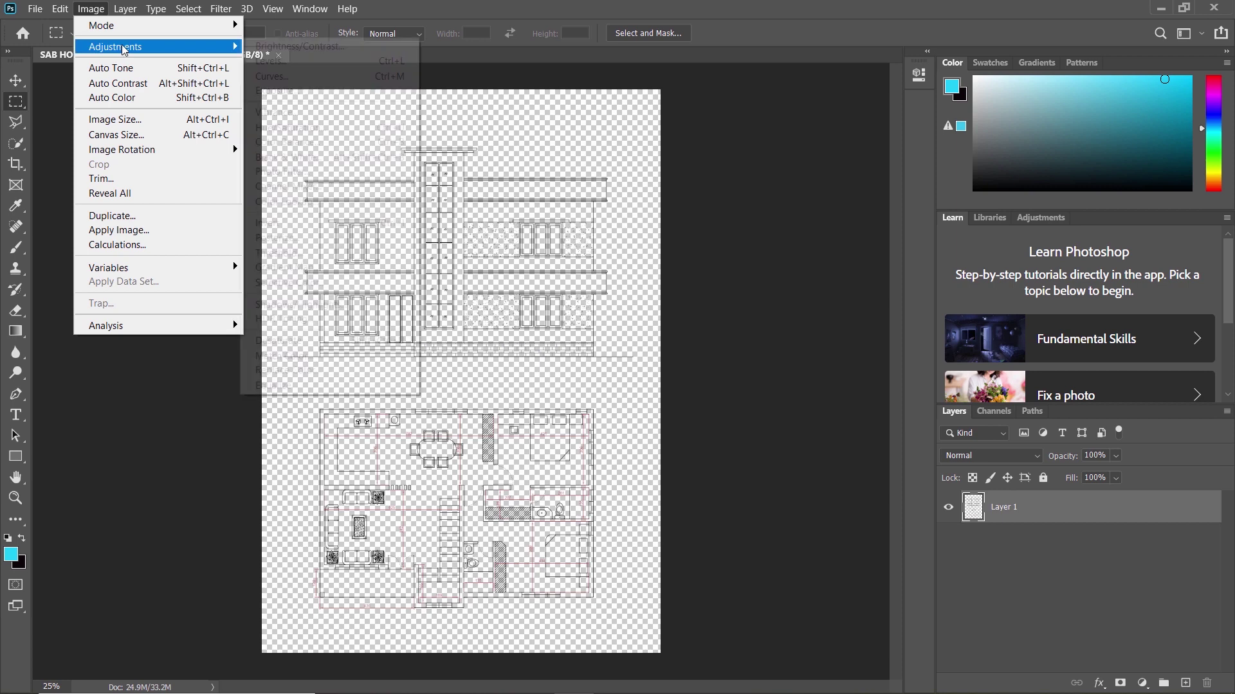
pyautogui.click(271, 61)
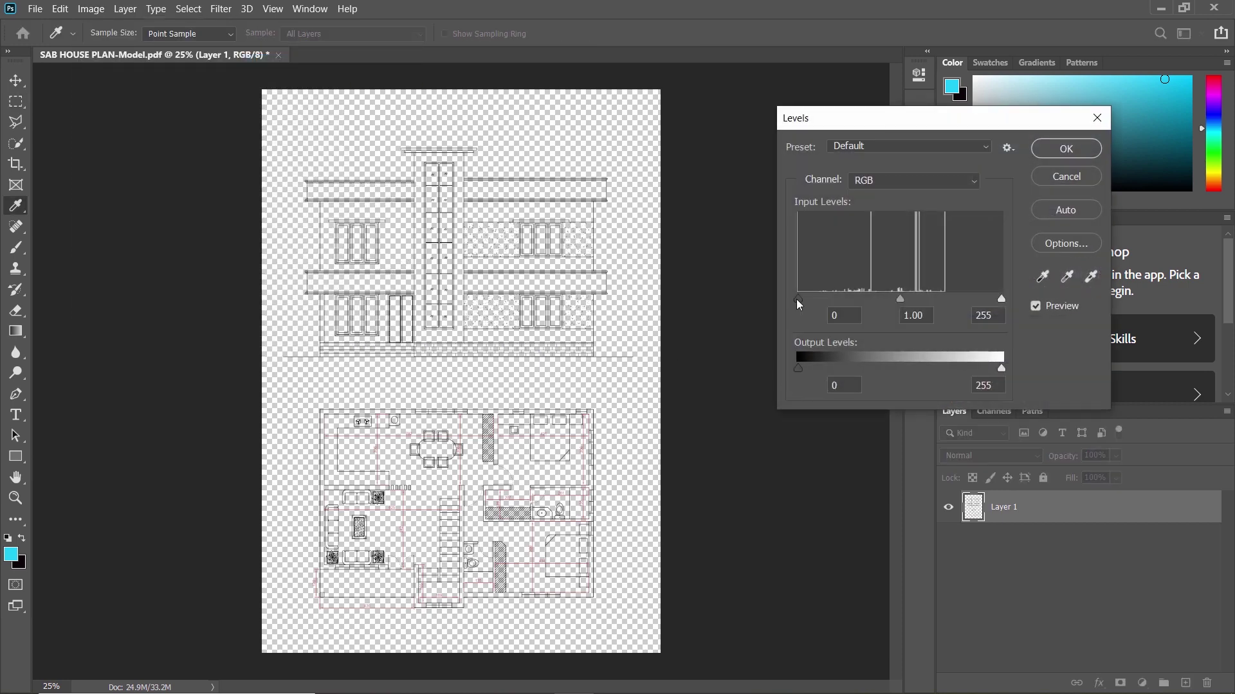
pyautogui.moveTo(798, 300); pyautogui.dragTo(988, 310)
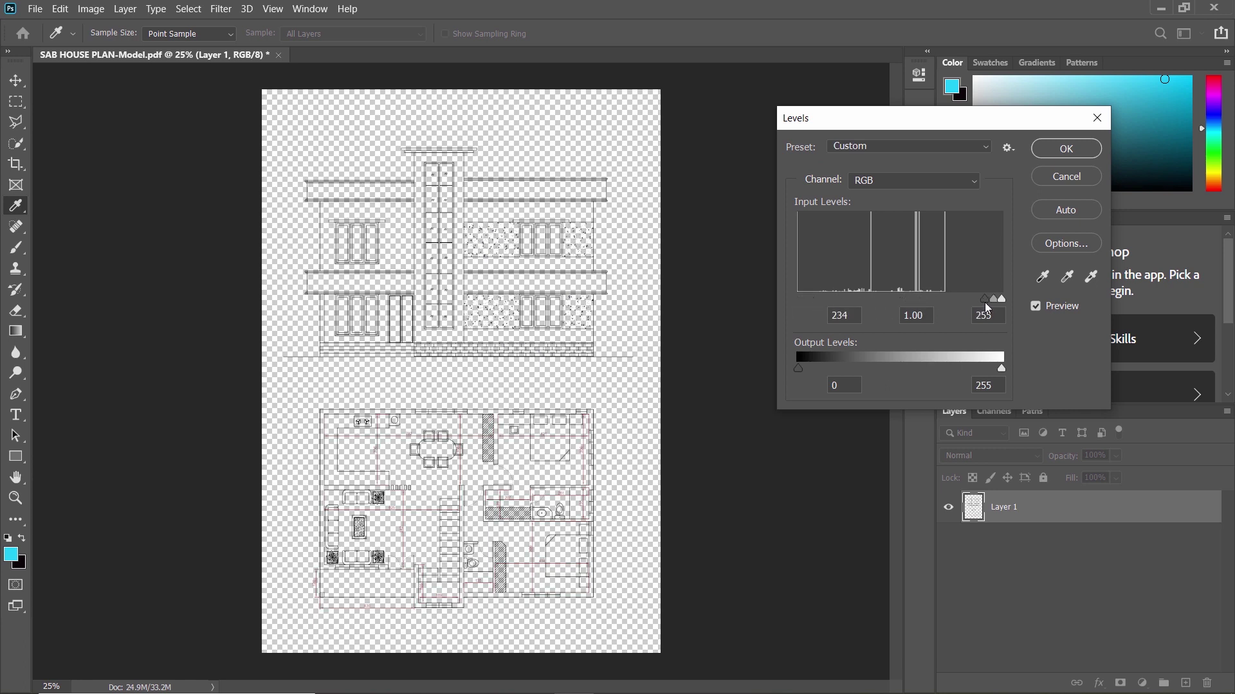
pyautogui.press('Return')
pyautogui.press('m')
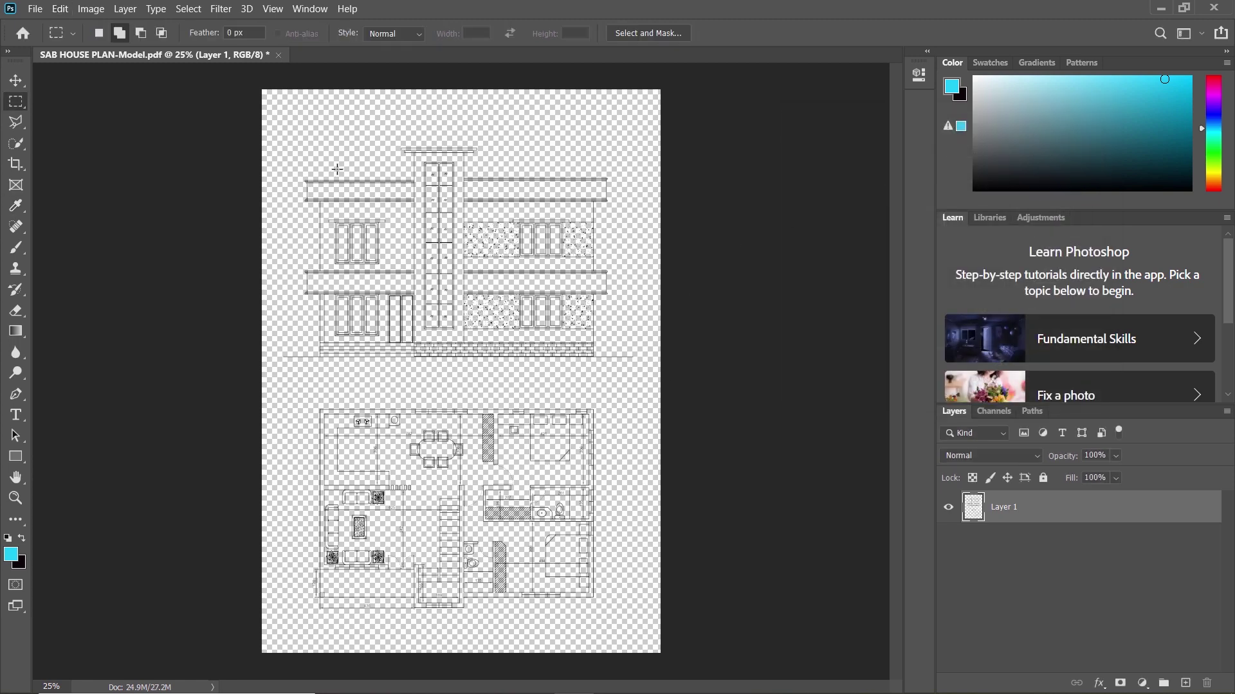
# - Save As with Photoshop PDF format, declining to replace the existing PDF
pyautogui.click(35, 9)
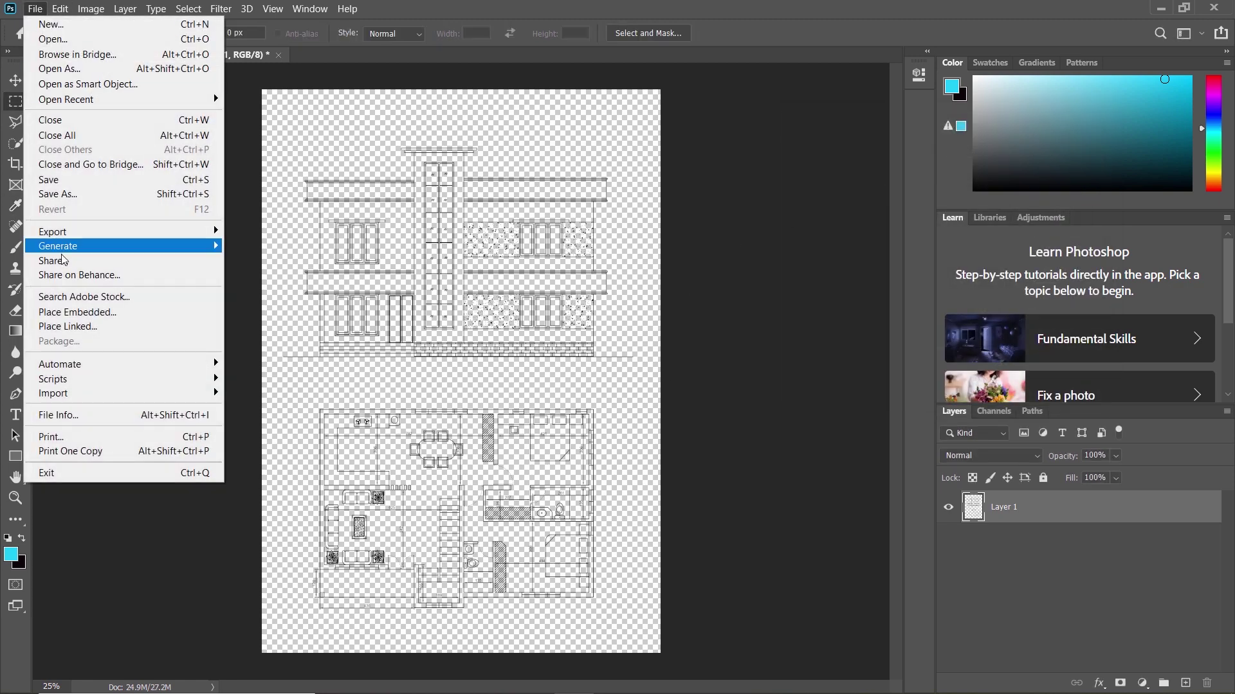
pyautogui.click(67, 194)
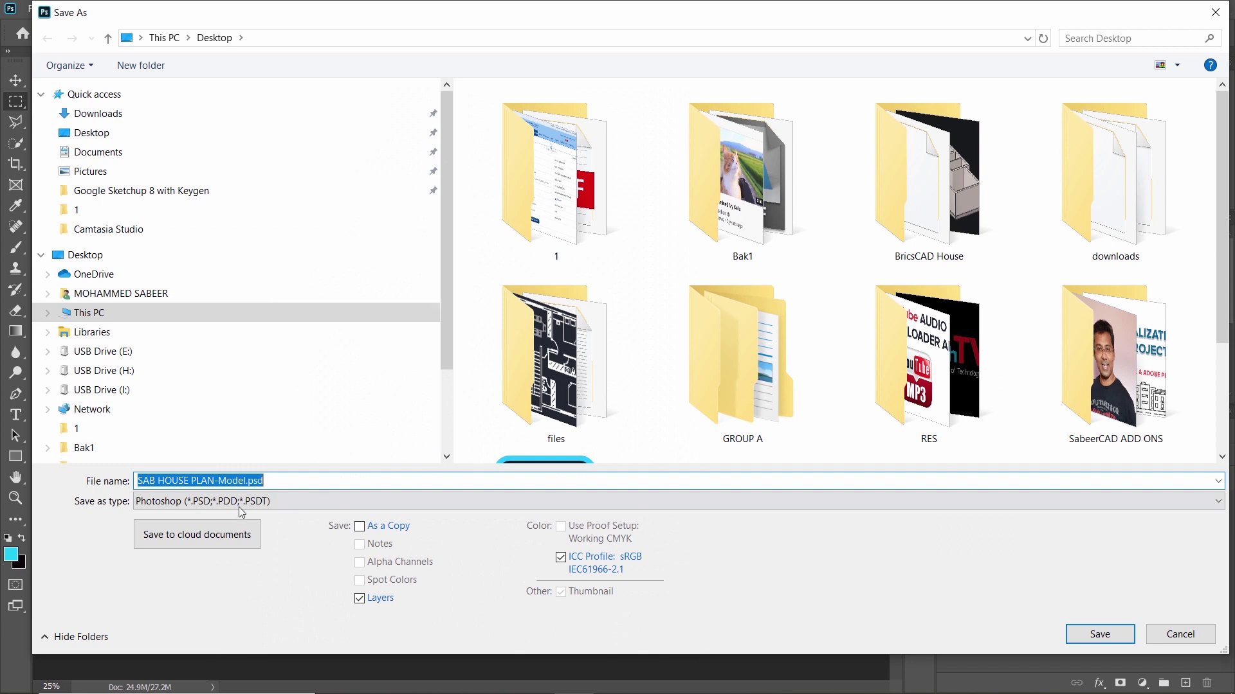
pyautogui.click(239, 508)
pyautogui.click(239, 508)
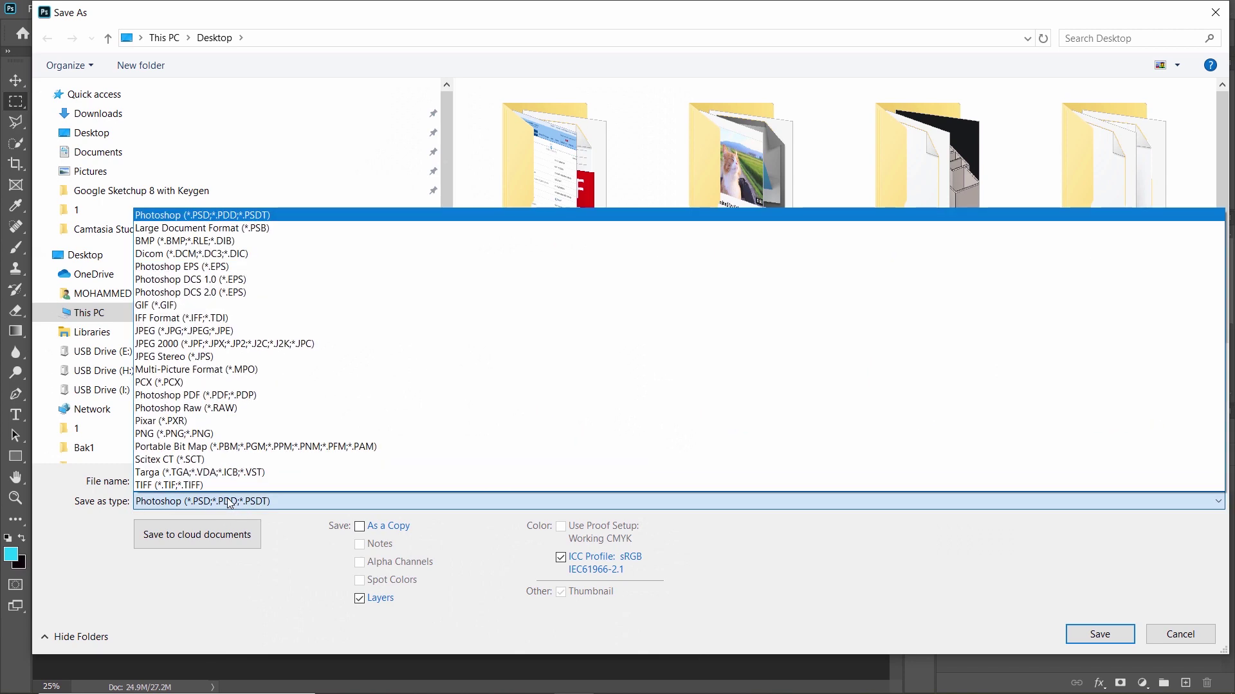
pyautogui.click(226, 395)
pyautogui.click(1100, 634)
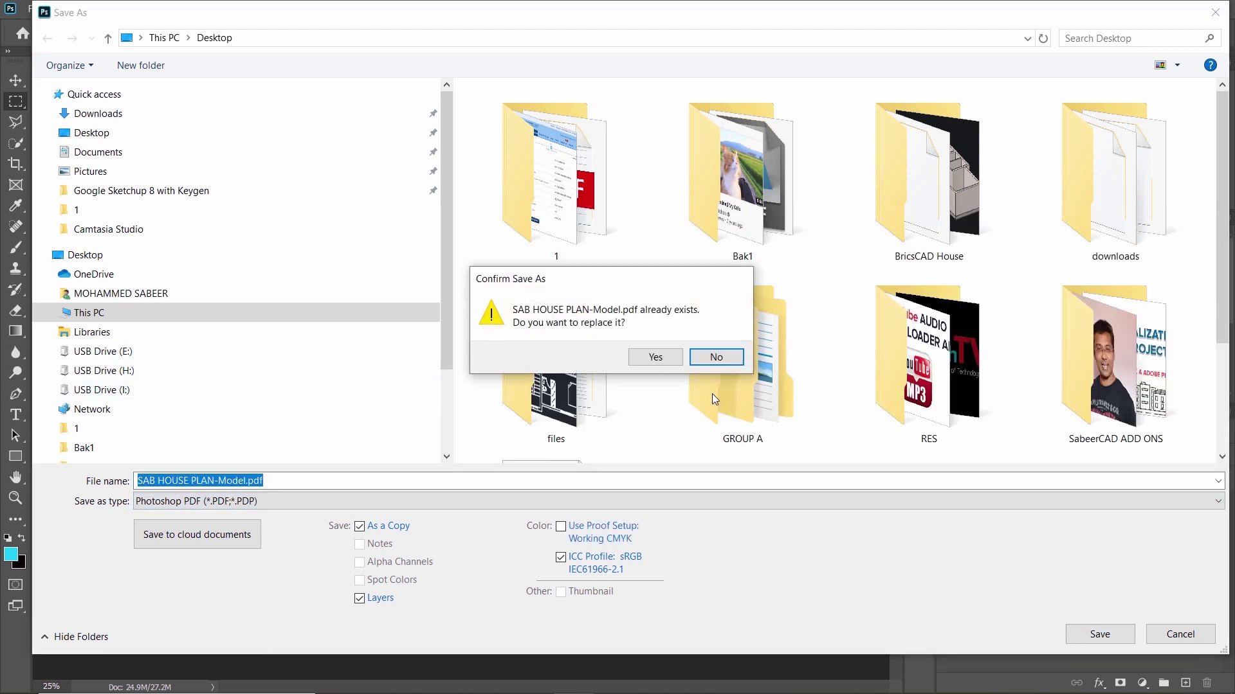
pyautogui.click(733, 359)
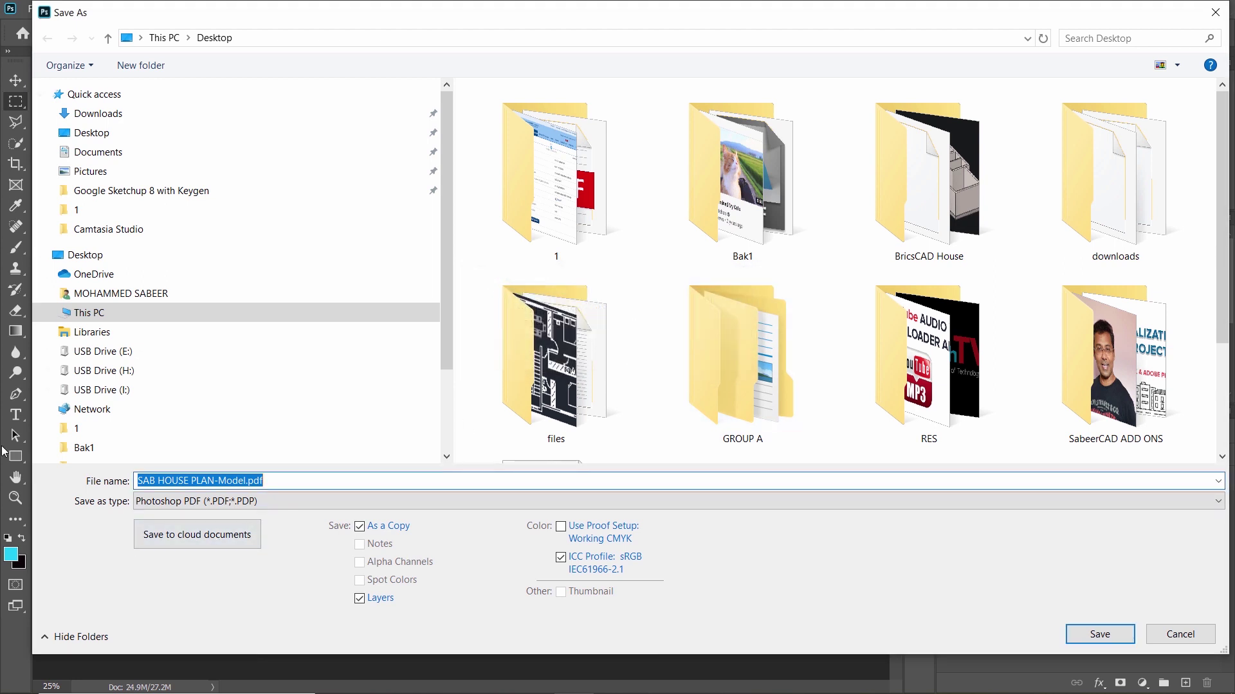
# - Rename the file to SAB HOUSE PLAN CHANGED and save it
pyautogui.click(231, 481)
pyautogui.press('End')
pyautogui.press('BackSpace')
pyautogui.press('BackSpace')
pyautogui.press('BackSpace')
pyautogui.press('BackSpace')
pyautogui.press('BackSpace')
pyautogui.press('BackSpace')
pyautogui.press('BackSpace')
pyautogui.press('BackSpace')
pyautogui.press('BackSpace')
pyautogui.press('BackSpace')
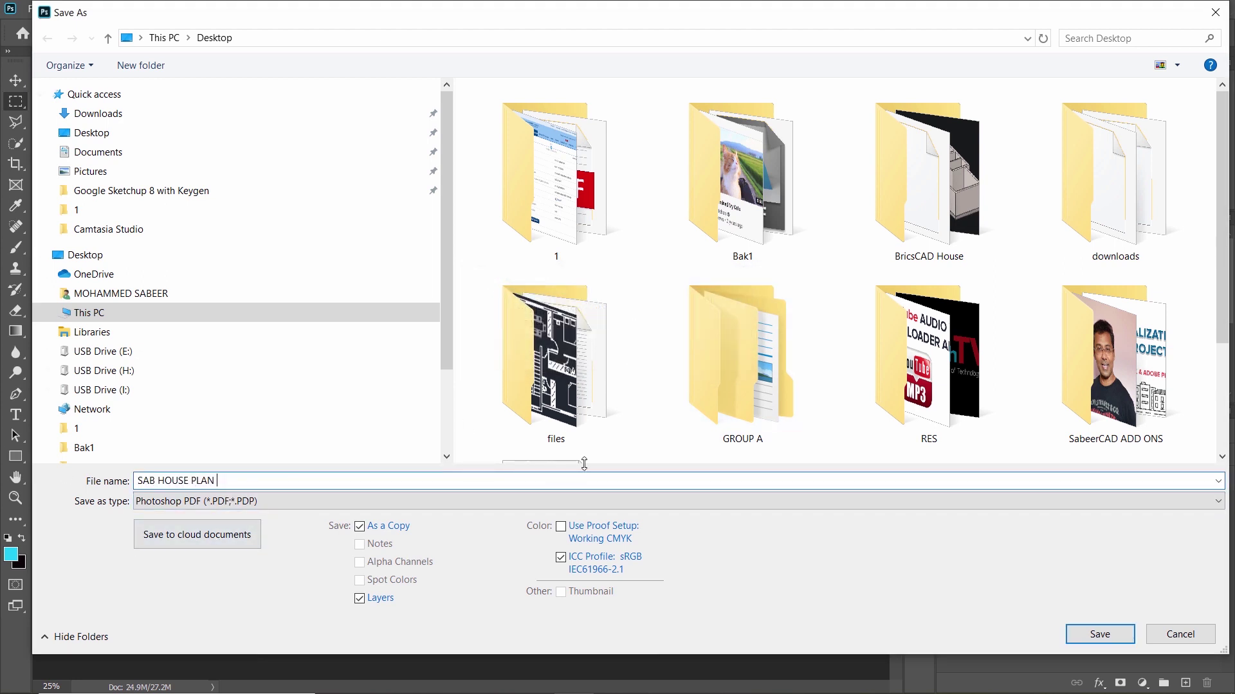
pyautogui.write('CHANGED')
pyautogui.click(1097, 635)
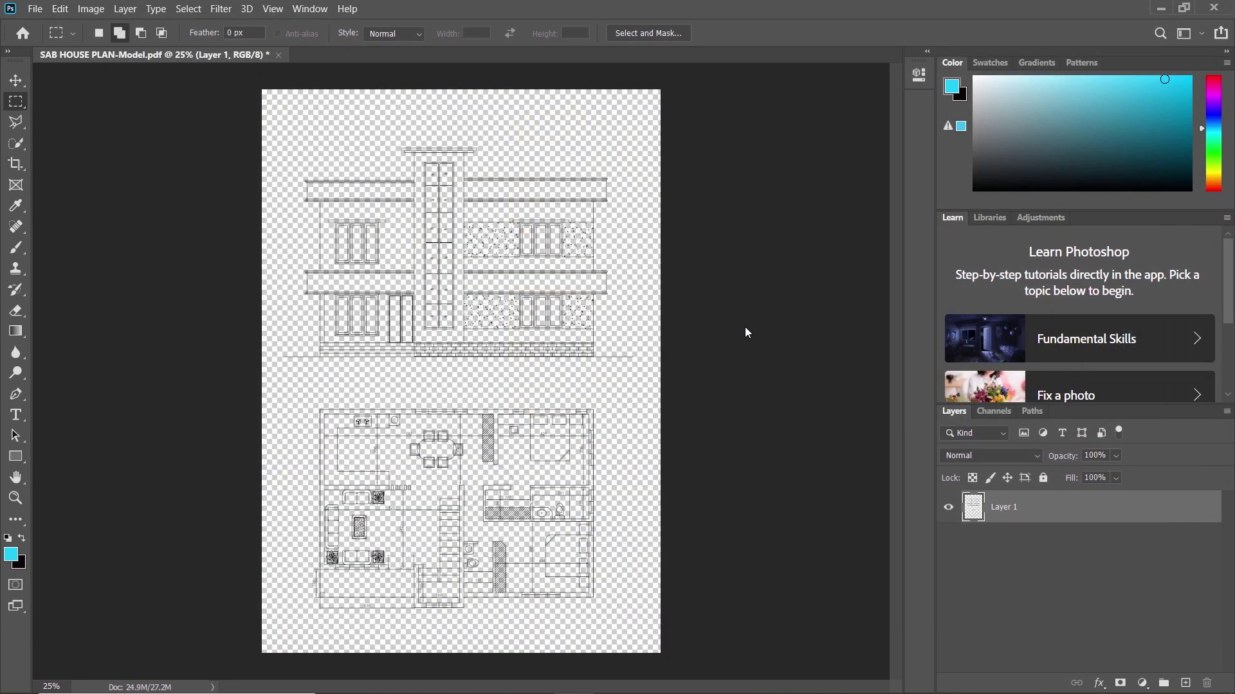
# - Set PDF compatibility to Acrobat 7 (PDF 1.6), confirm the save, and minimize Photoshop
pyautogui.click(647, 289)
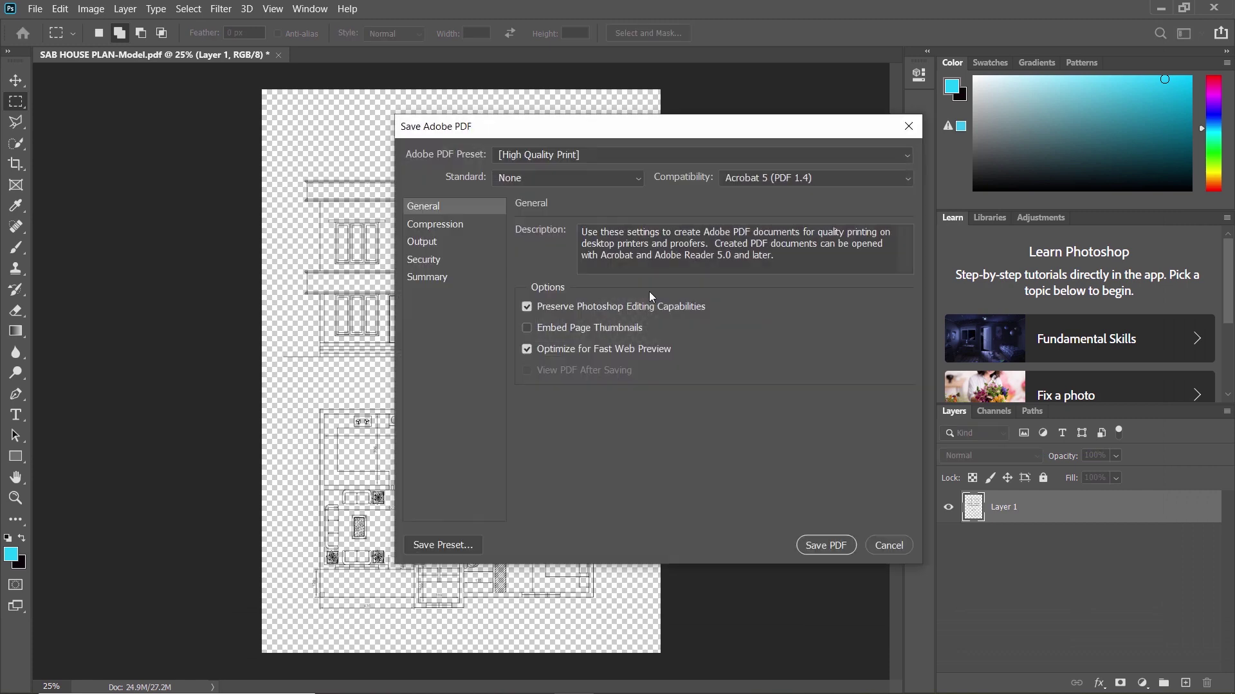
pyautogui.click(819, 180)
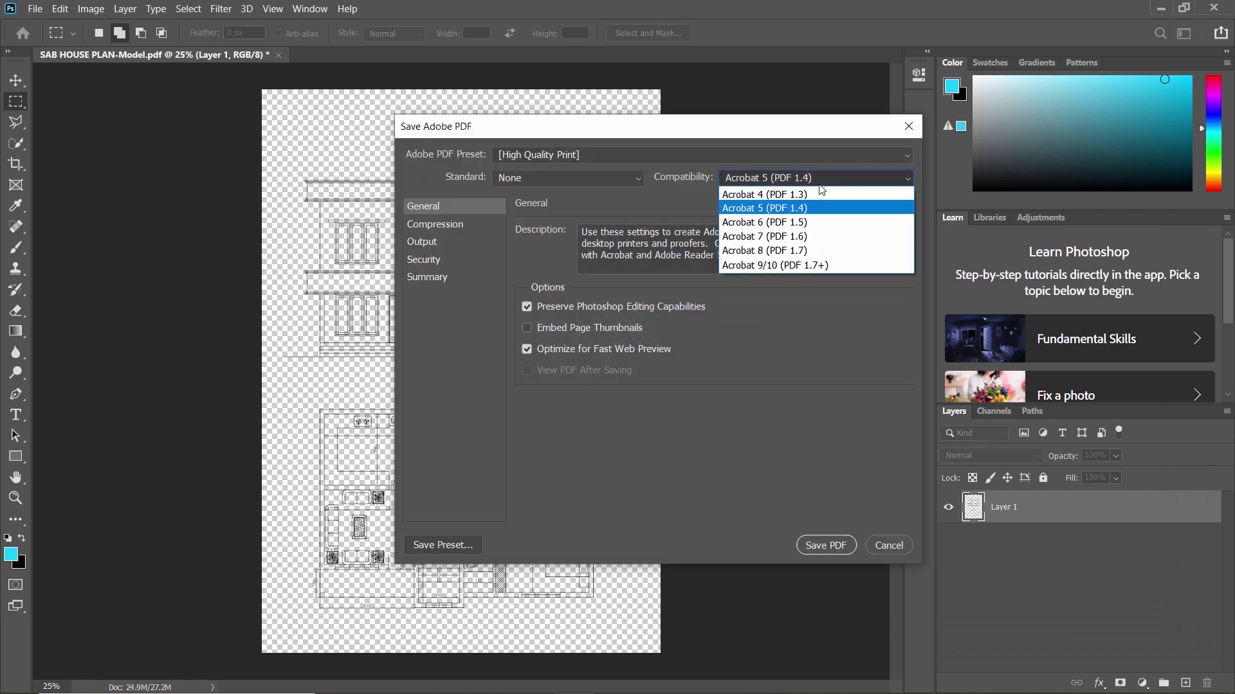
pyautogui.click(769, 236)
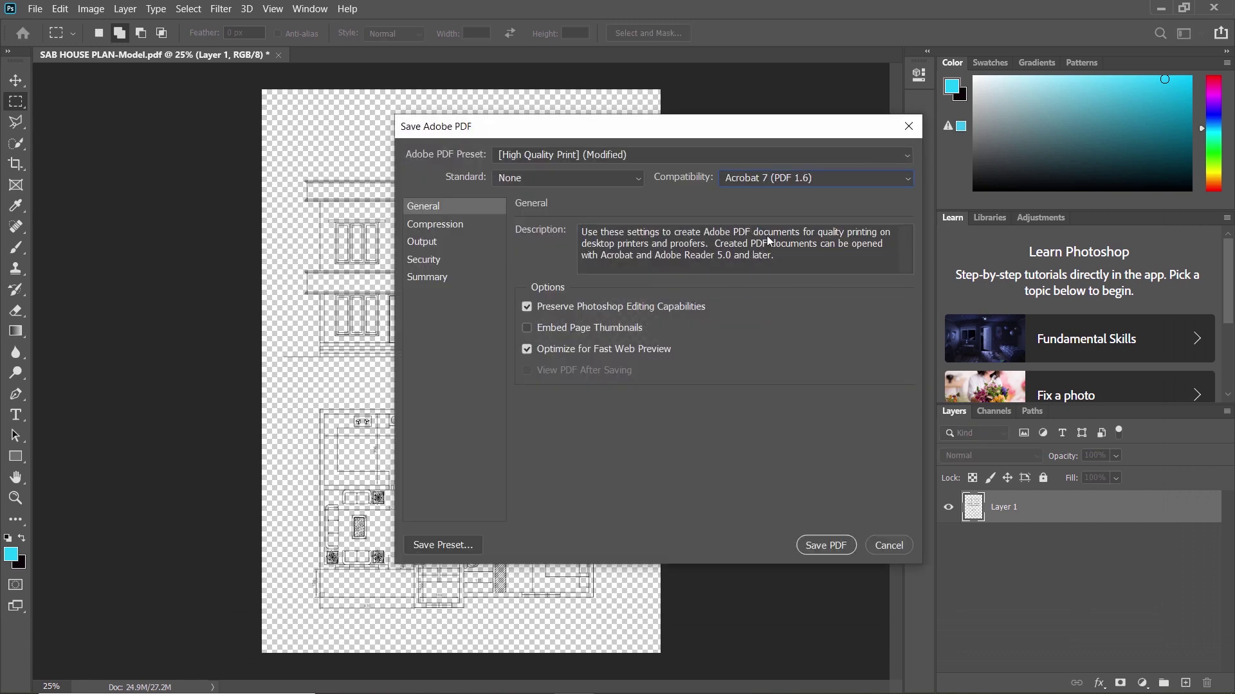
pyautogui.click(824, 546)
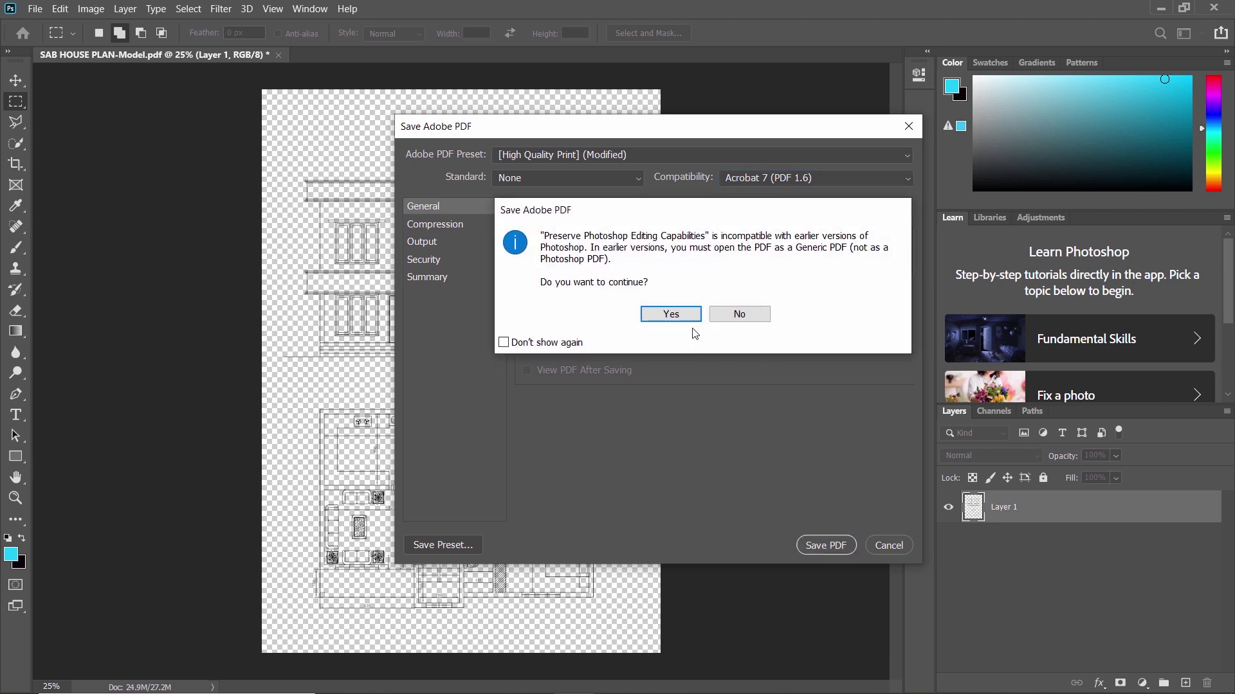
pyautogui.click(681, 314)
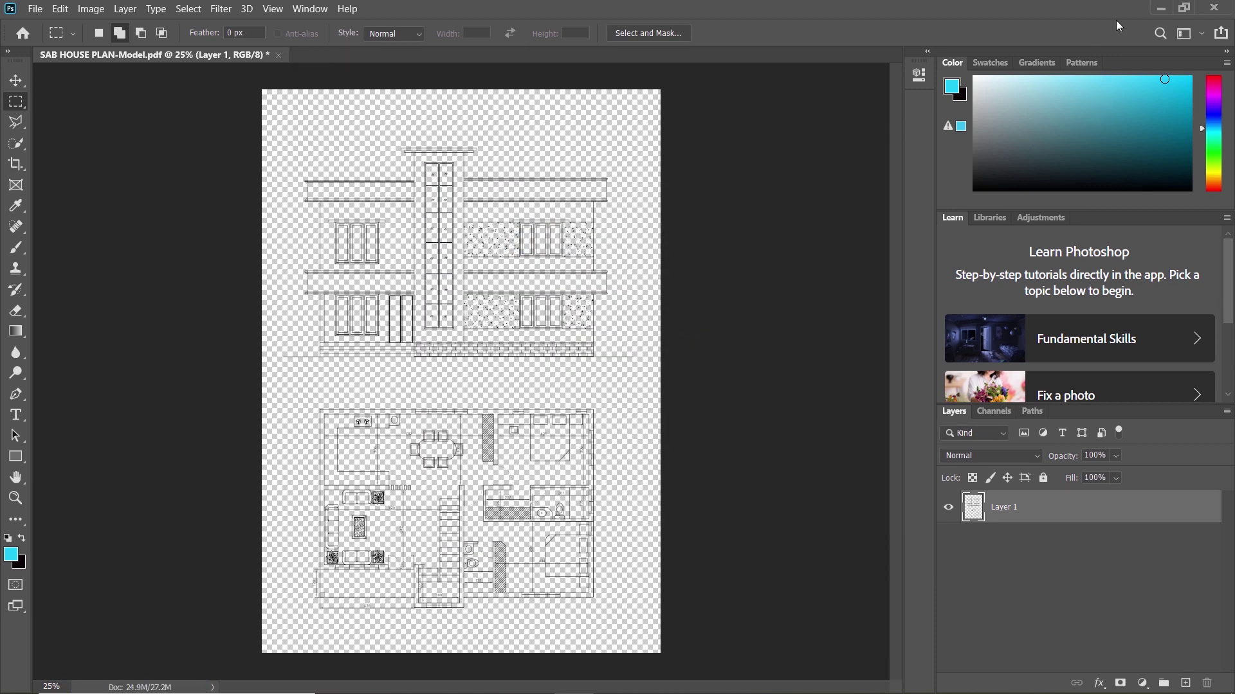
pyautogui.click(1161, 9)
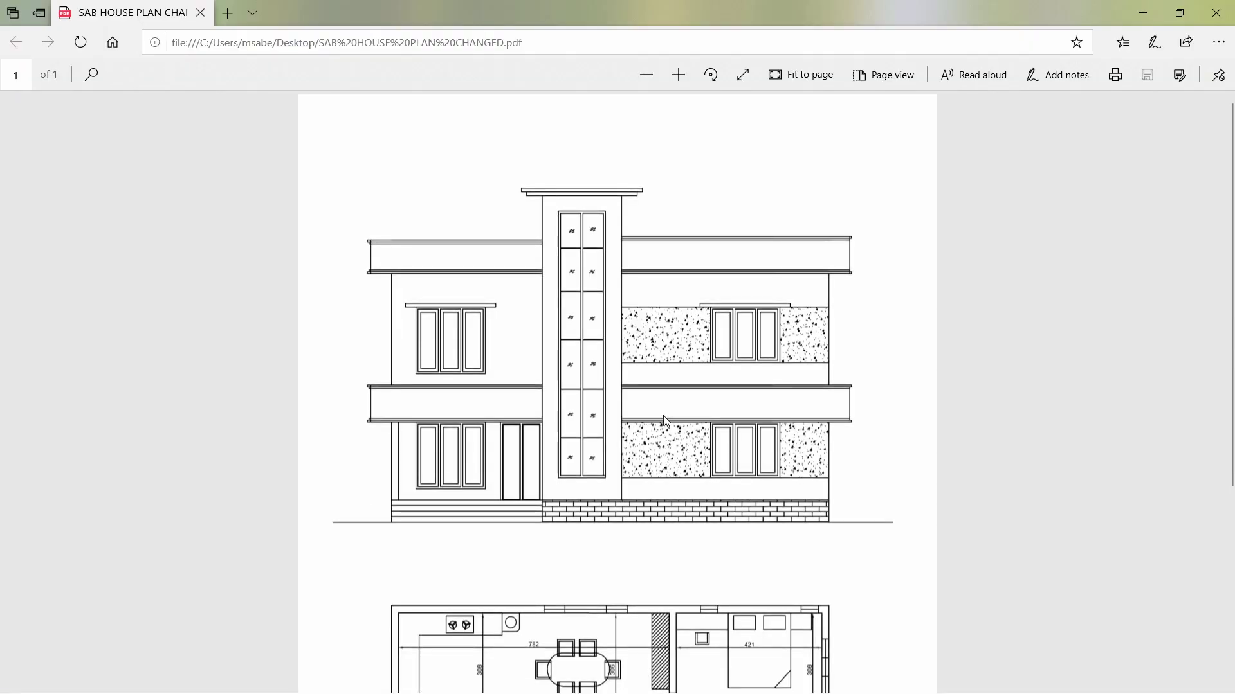
# - Scroll through SAB HOUSE PLAN CHANGED.pdf in Edge to confirm the stamps are gone
pyautogui.scroll(-5, 666, 421)
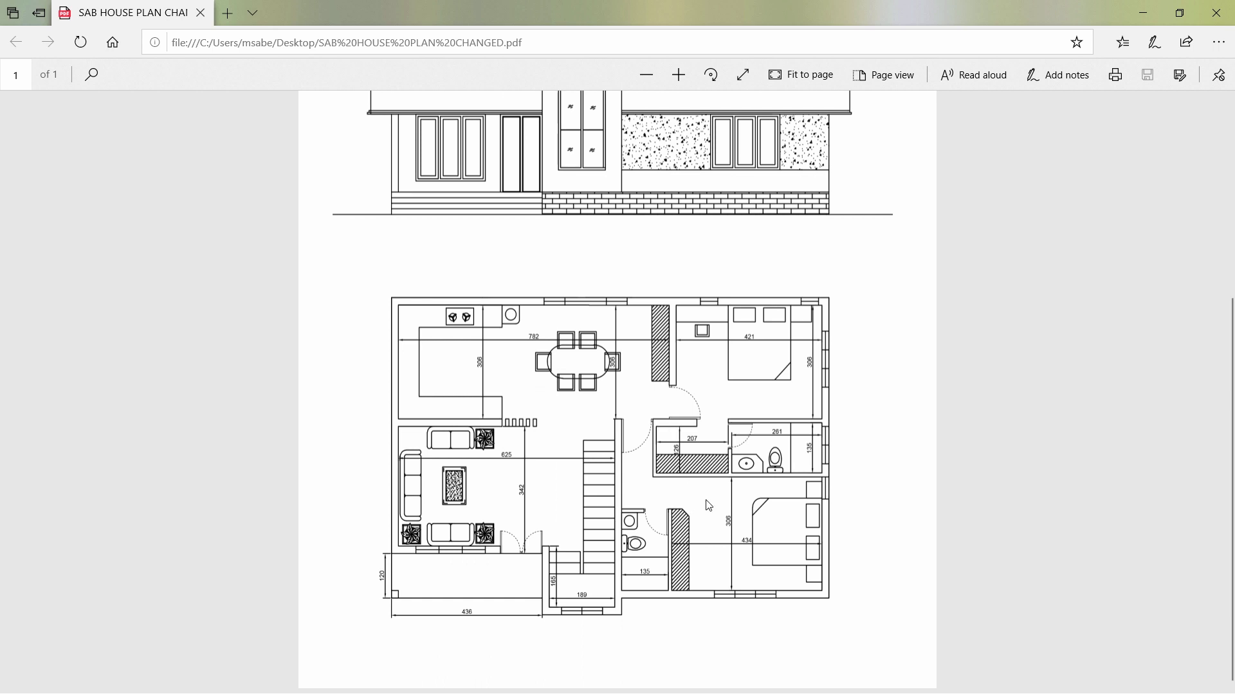
pyautogui.scroll(5, 708, 504)
pyautogui.scroll(-5, 709, 503)
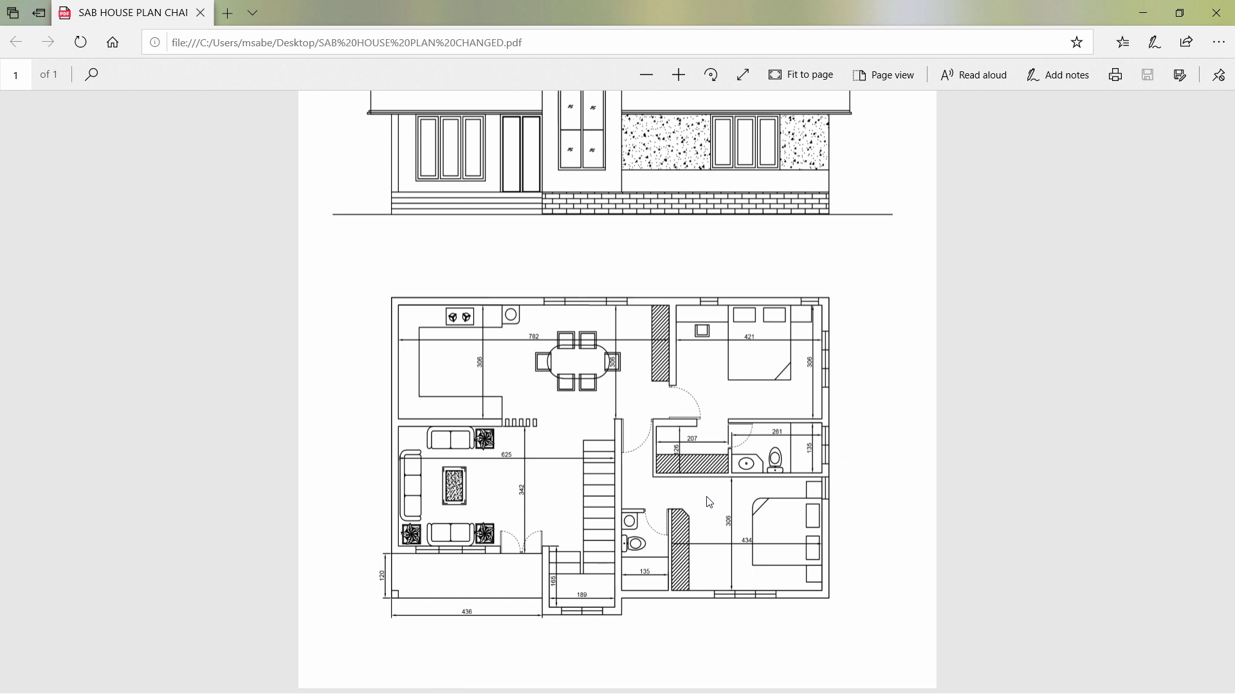
pyautogui.scroll(2, 709, 503)
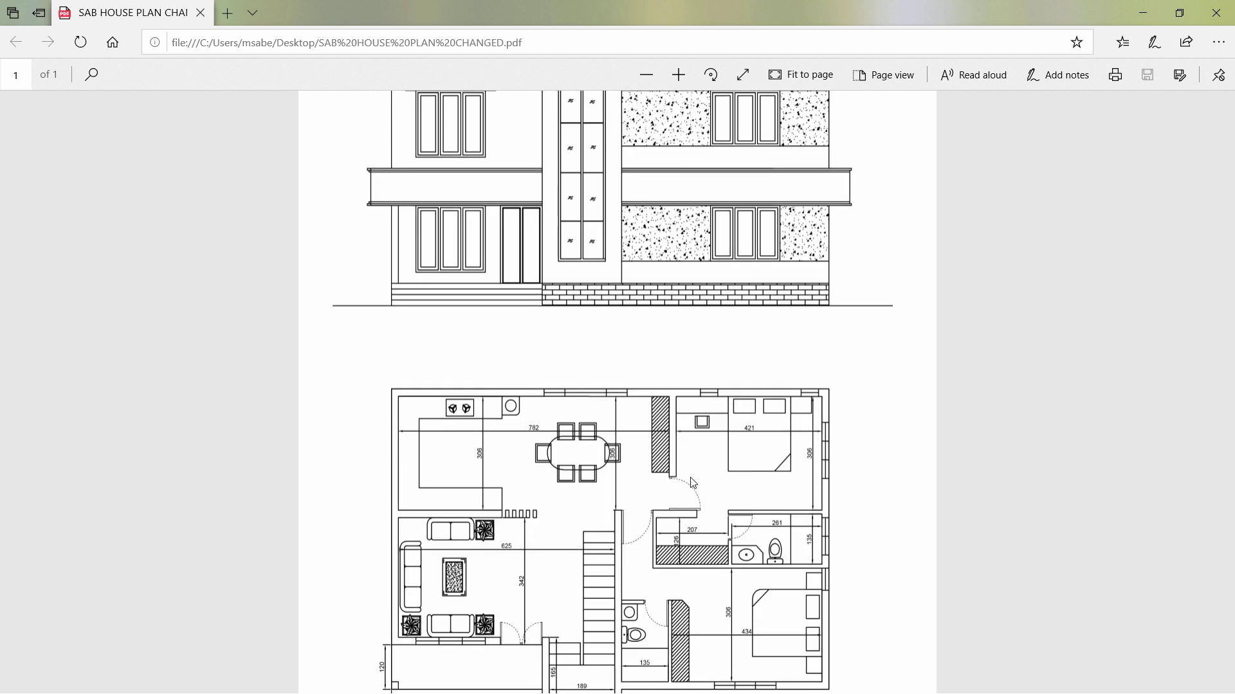